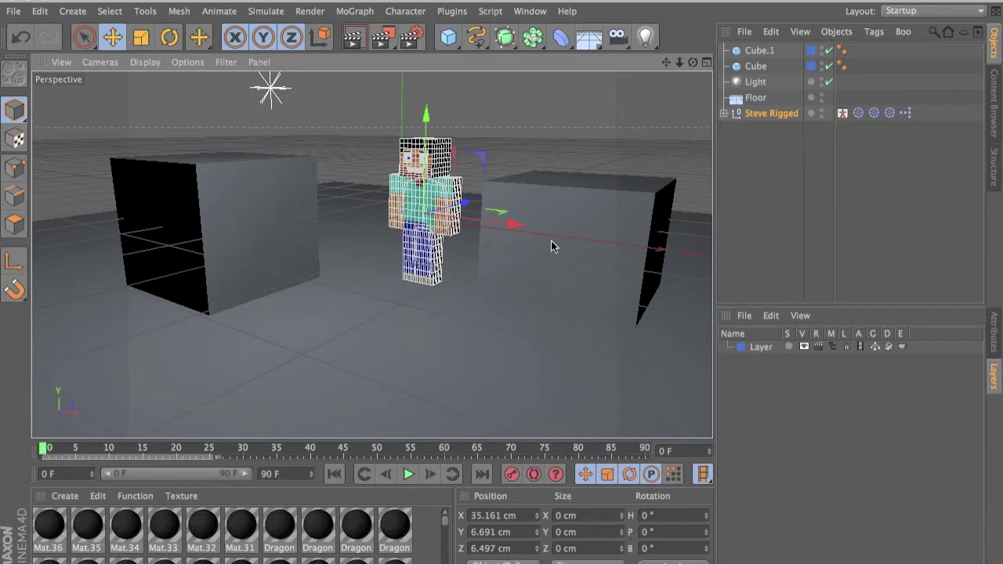
Open the render settings.
left_click(412, 37)
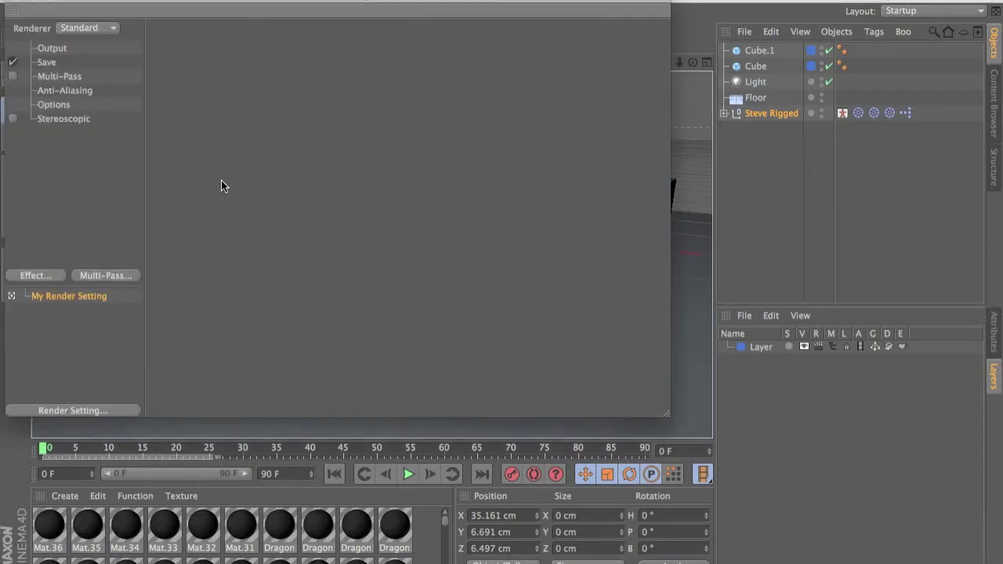
left_click(55, 274)
left_click(152, 252)
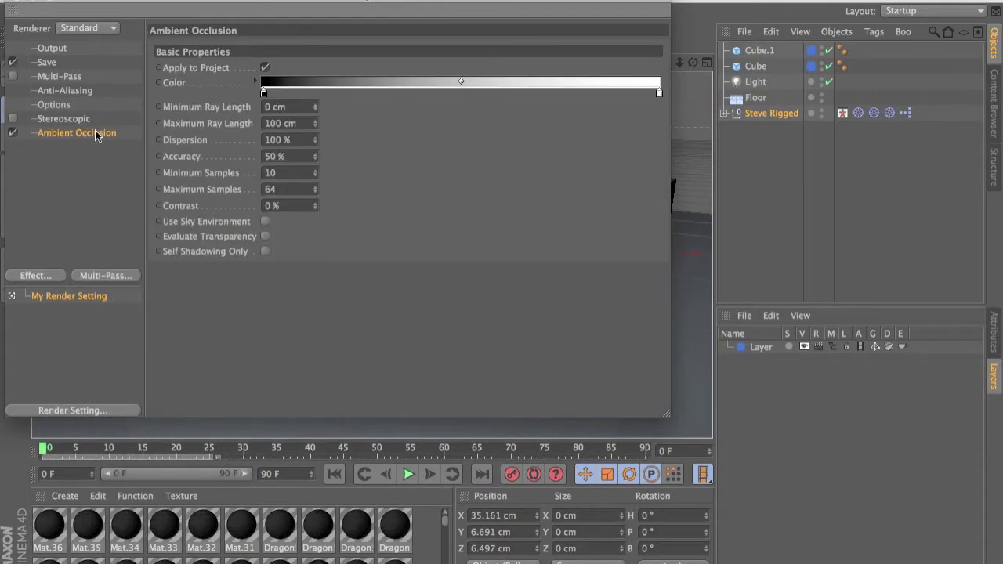
key("Delete")
Add the Global Illumination effect to the render settings and select it for editing.
left_click(37, 276)
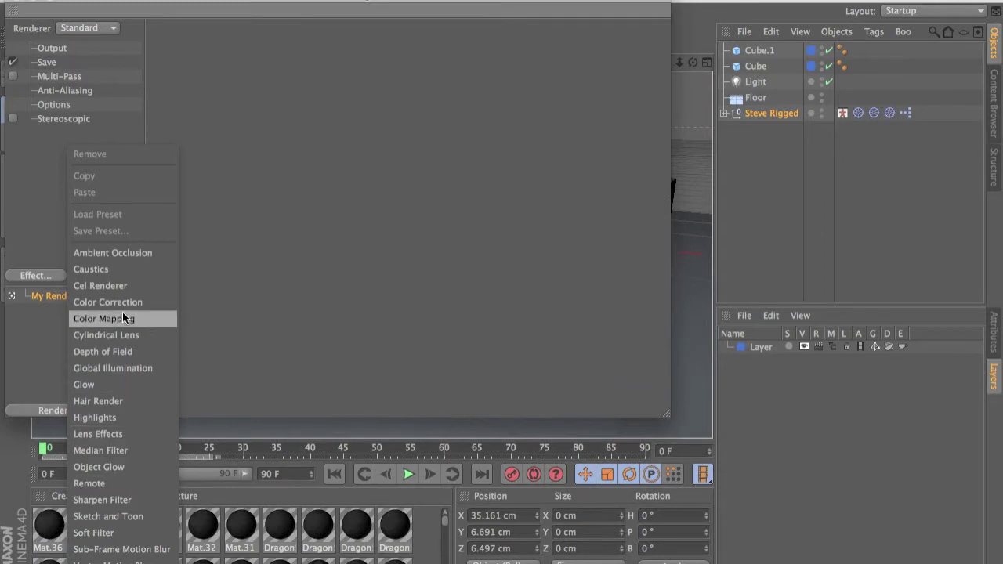
left_click(129, 370)
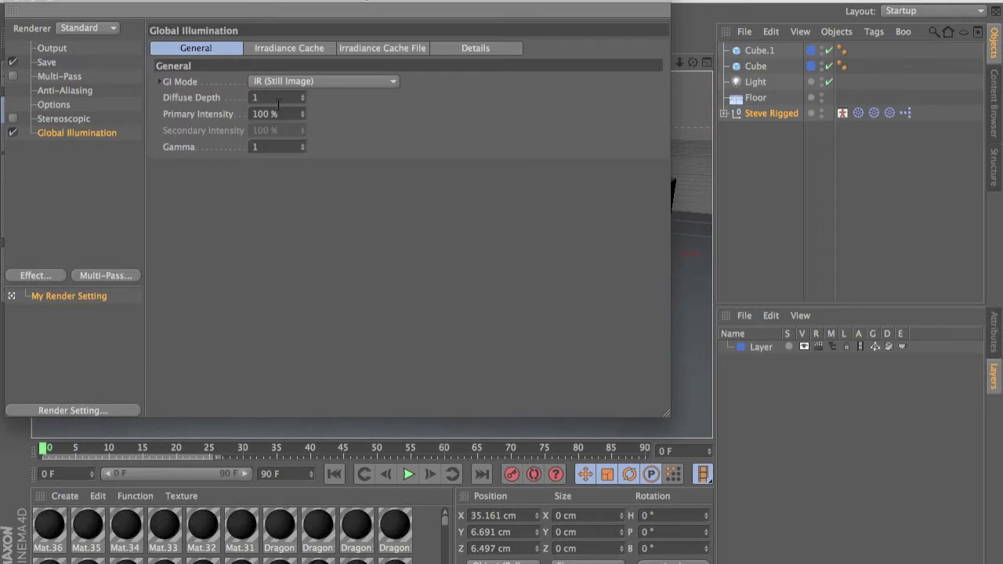
left_click(83, 138)
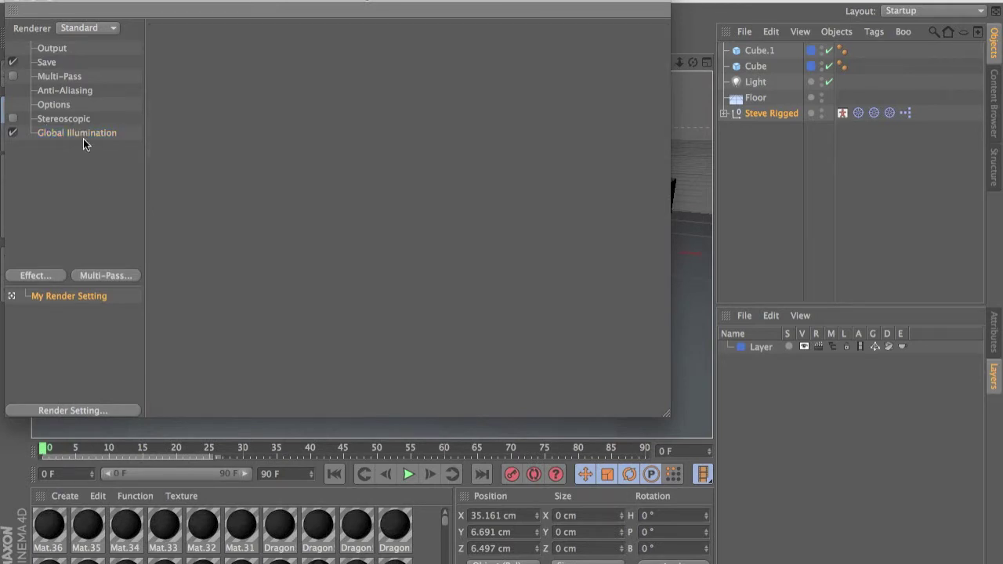
left_click(83, 139)
Set Record Density and Stochastic Samples to Low for the Global Illumination irradiance cache.
left_click(296, 48)
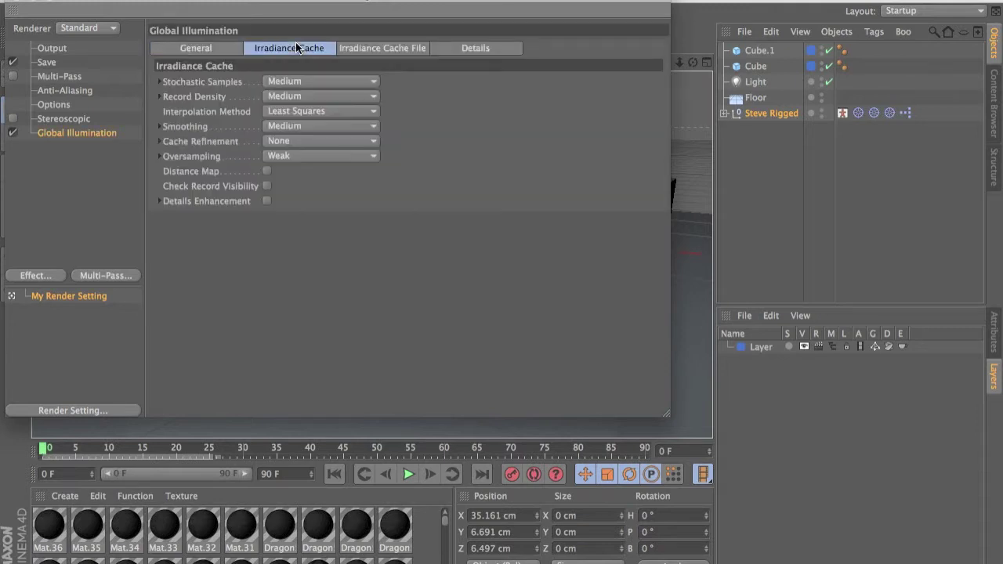
left_click(289, 96)
left_click(280, 142)
left_click(297, 81)
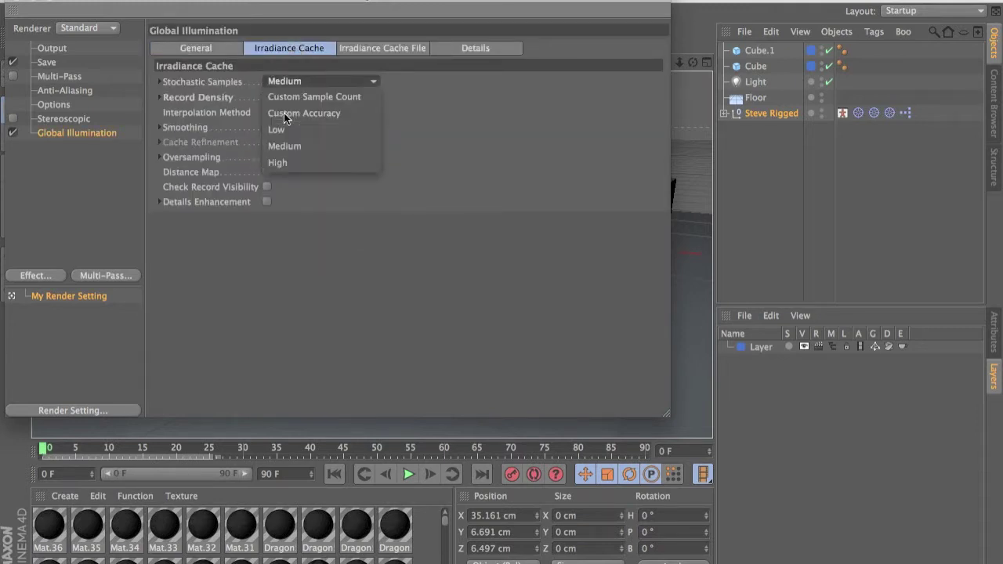
left_click(283, 126)
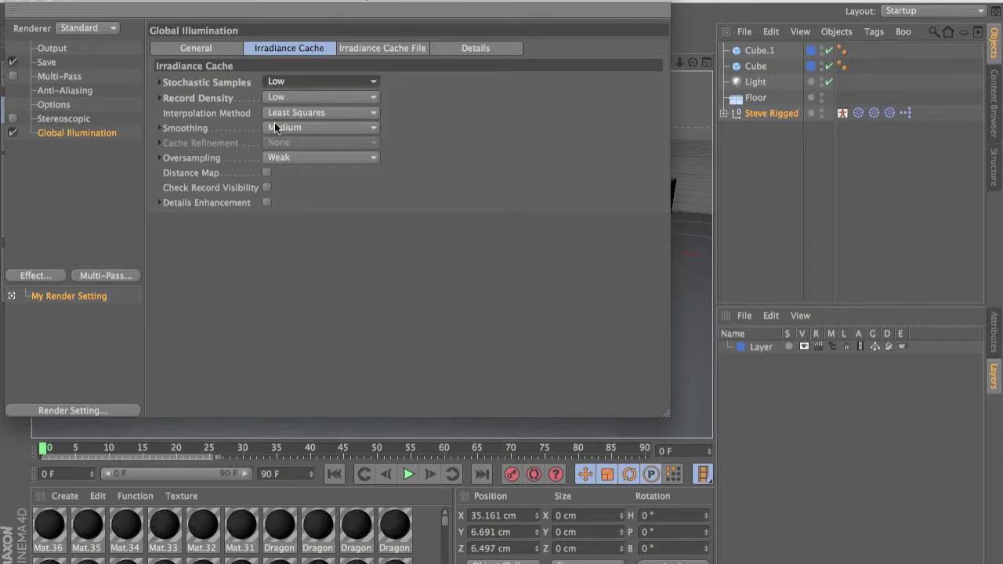
Choose Least Squares as the irradiance cache interpolation method and set Smoothing to Weak.
left_click(310, 119)
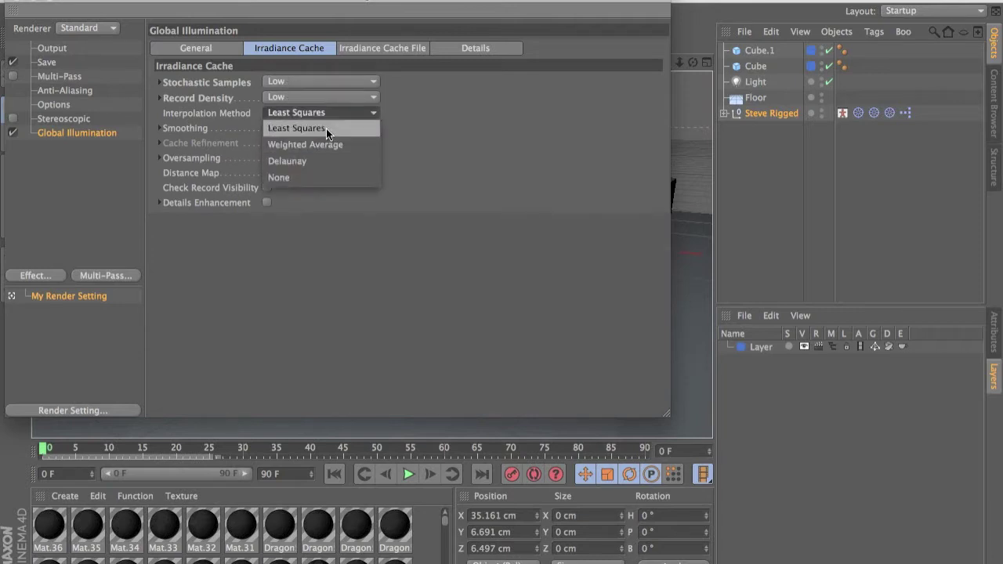
left_click(326, 129)
left_click(326, 128)
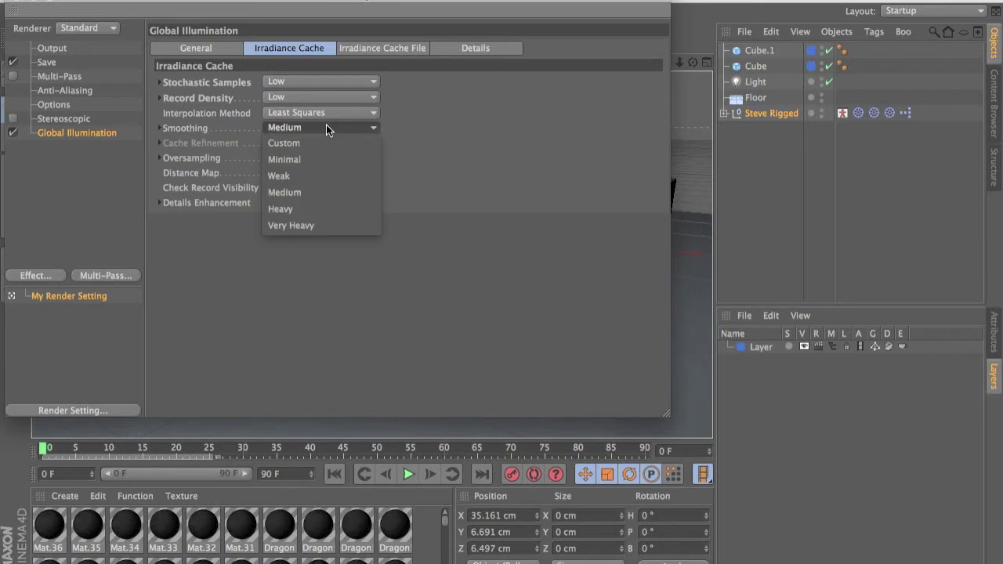
left_click(312, 178)
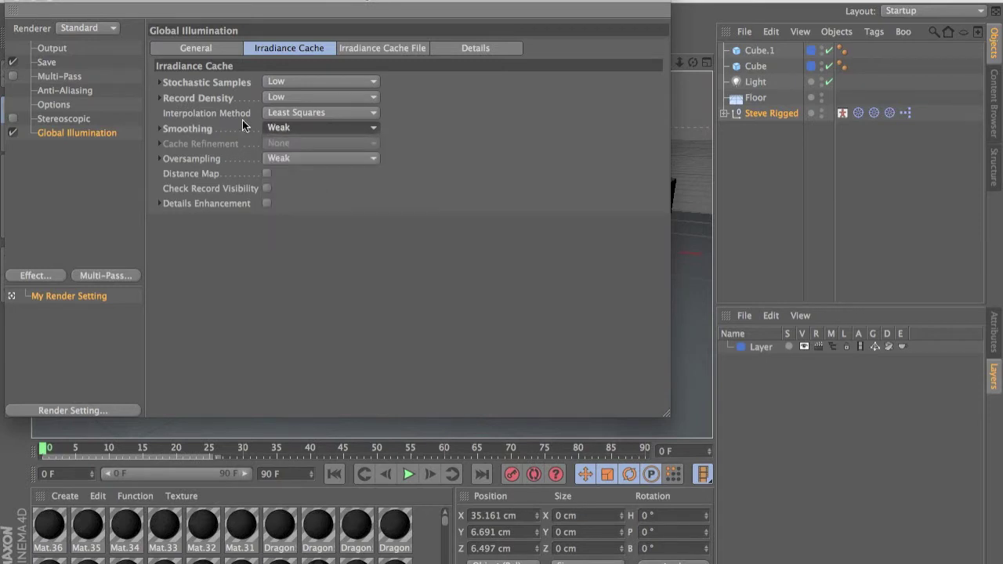
left_click(305, 112)
left_click(304, 112)
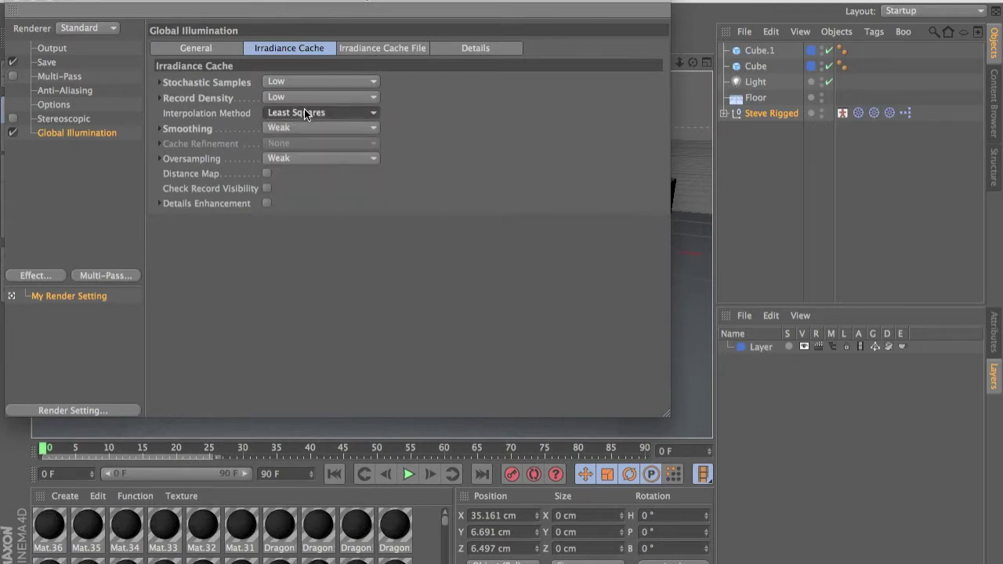
left_click(307, 125)
left_click(244, 130)
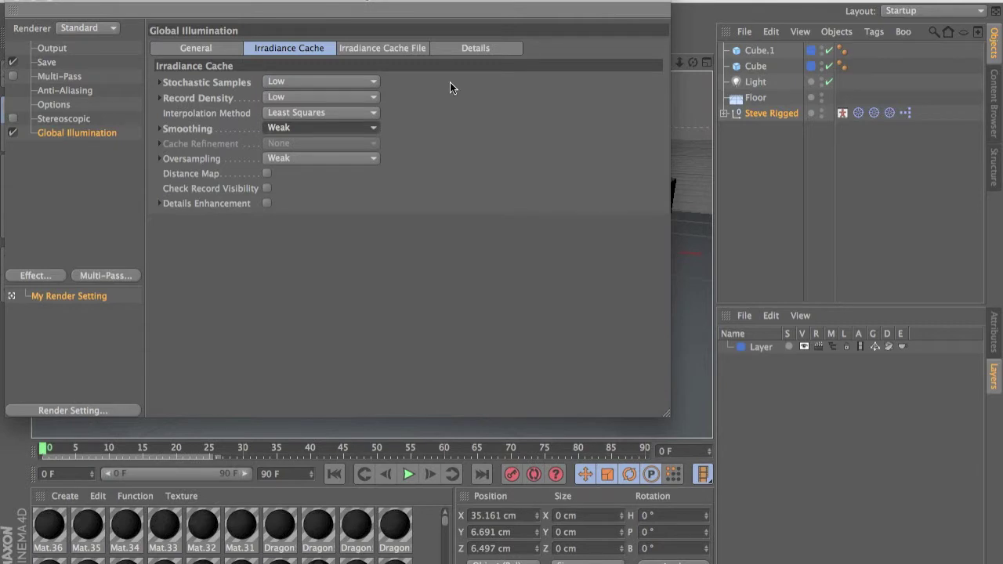
left_click(329, 128)
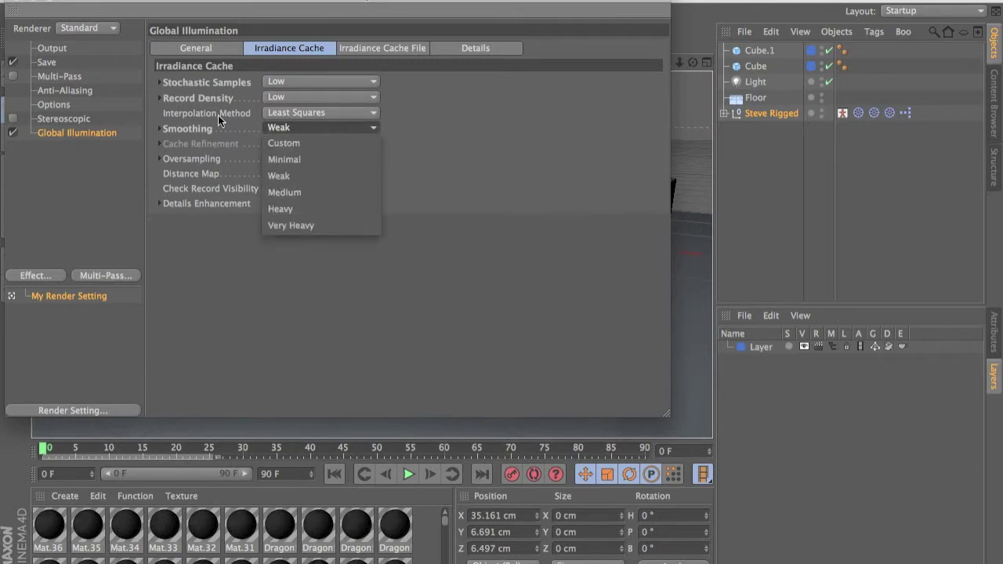
left_click(189, 294)
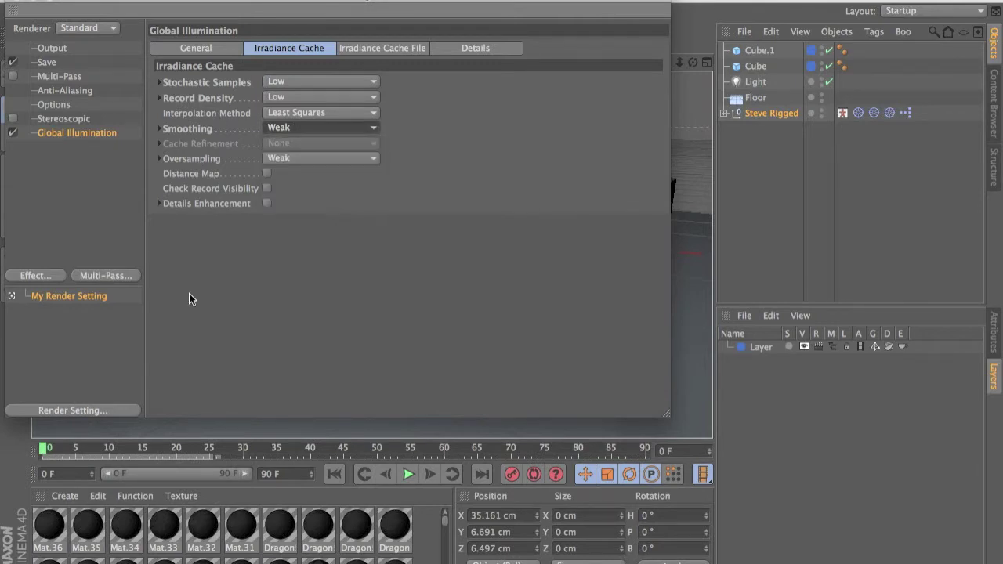
Close the render settings, frame the character's face and upper body, and show the User Data attributes of Steve Rigged.
left_click(12, 1)
left_click_drag(471, 213, 696, 268, "alt")
right_click_drag(431, 185, 562, 189, "alt")
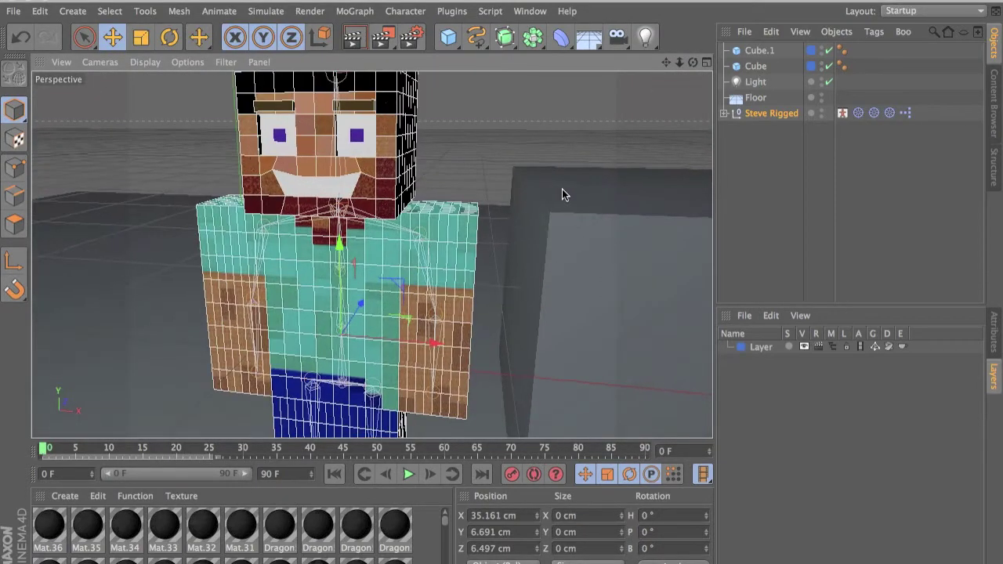
left_click_drag(562, 194, 509, 213, "alt")
left_click(775, 115)
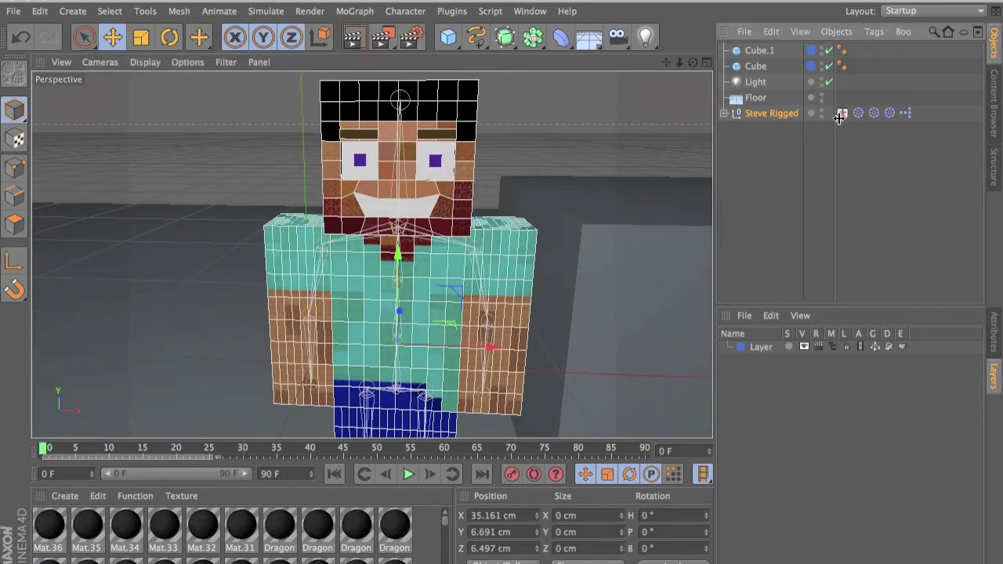
left_click(993, 335)
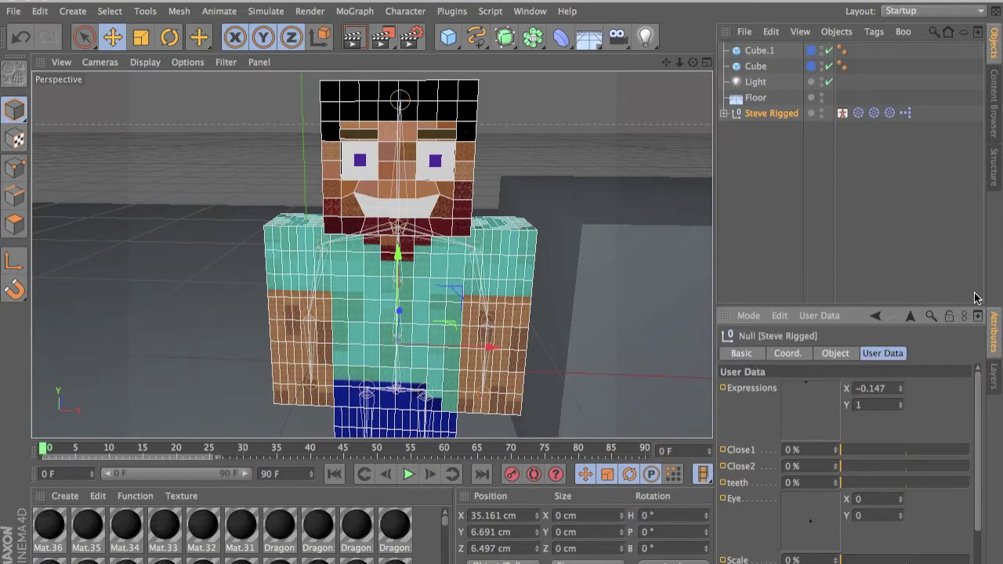
left_click(771, 116)
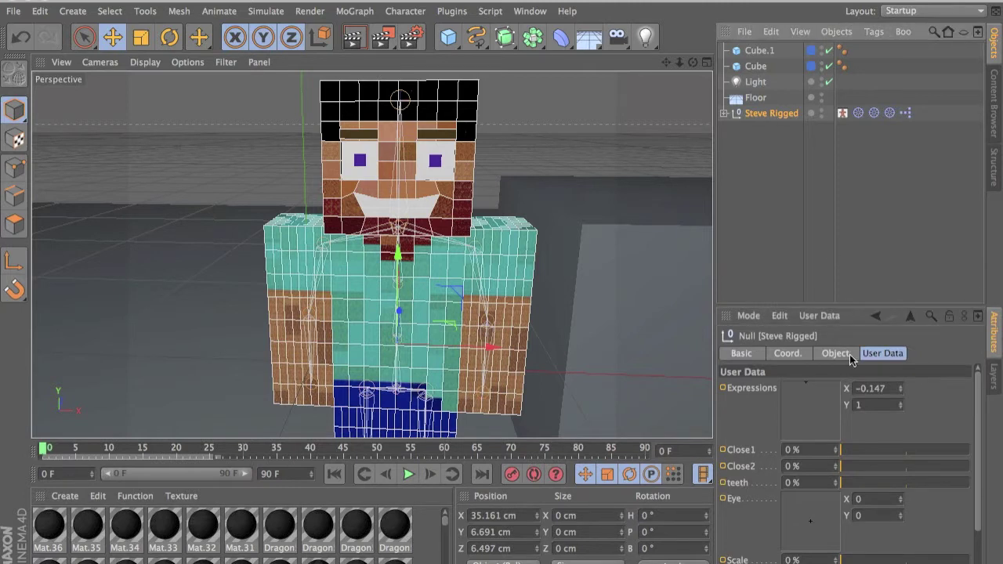
Set the character's Expressions control to about X -0.067, Y -0.12 and keyframe all user data parameters at frame 0.
mouse_move(818, 412)
left_mouse_down()
mouse_move(823, 464)
mouse_move(824, 375)
mouse_move(809, 356)
mouse_move(805, 429)
mouse_move(808, 415)
left_mouse_up()
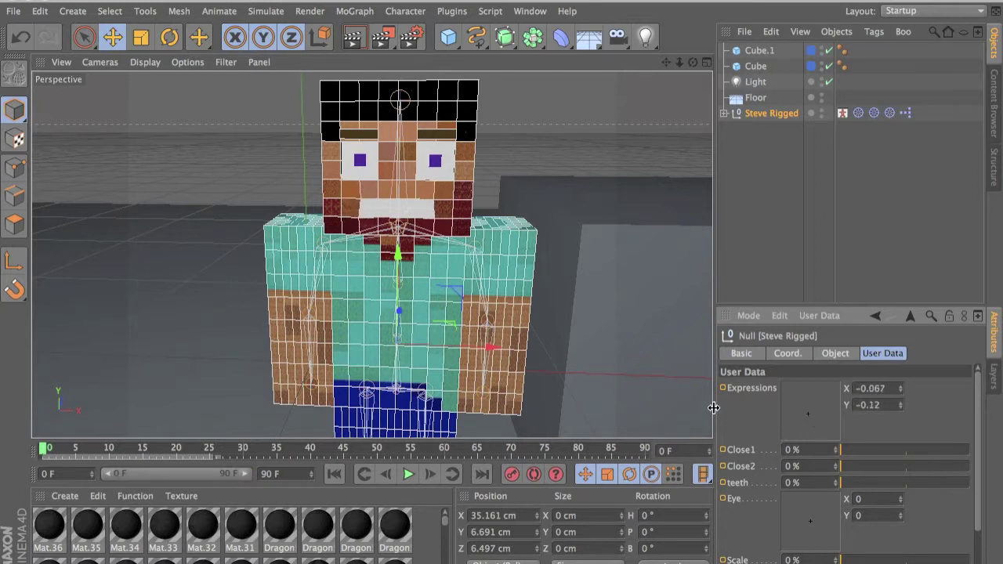
scroll(744, 394, "down", 2)
key("super+a")
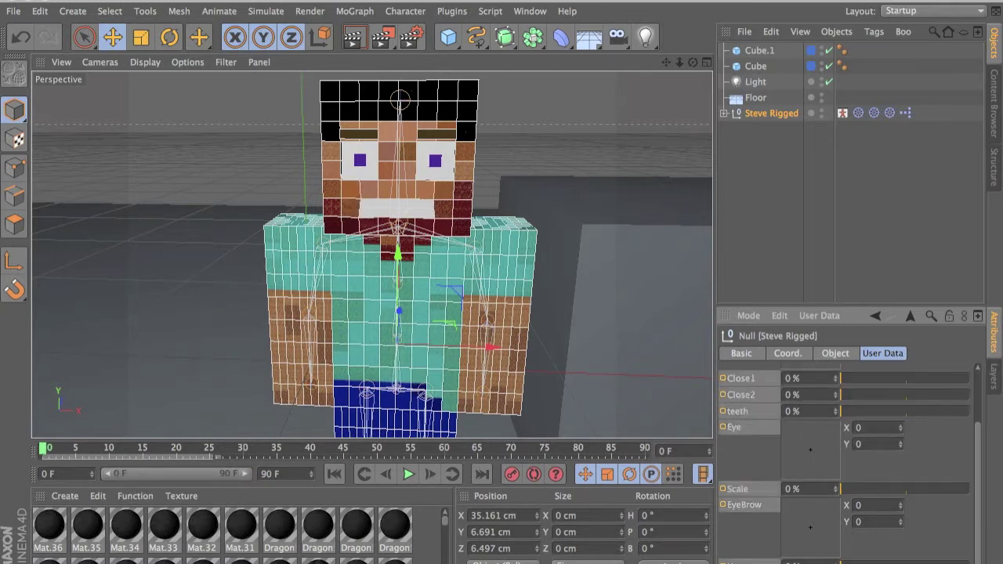
scroll(844, 439, "up", 2)
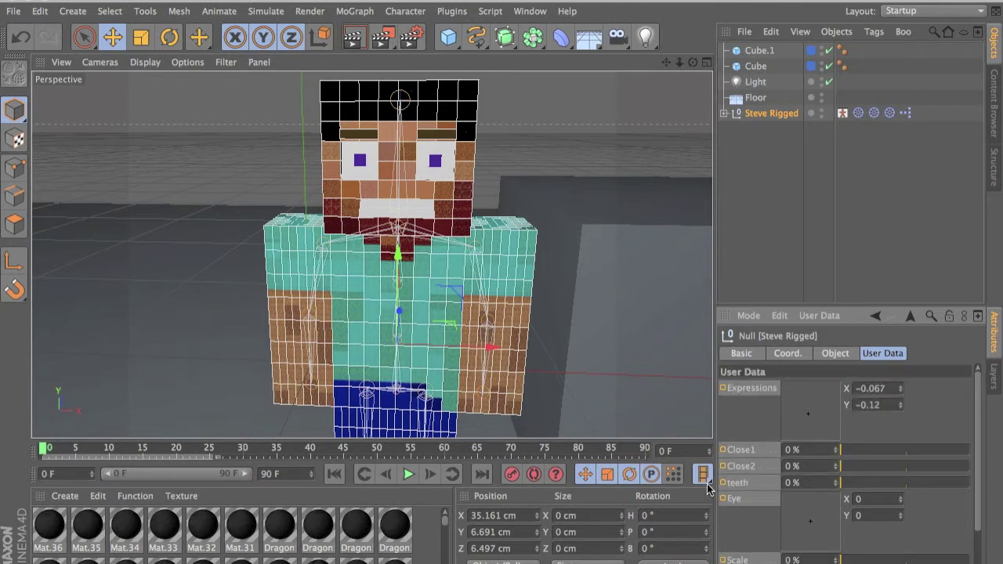
scroll(728, 337, "down", 2)
scroll(729, 337, "up", 2)
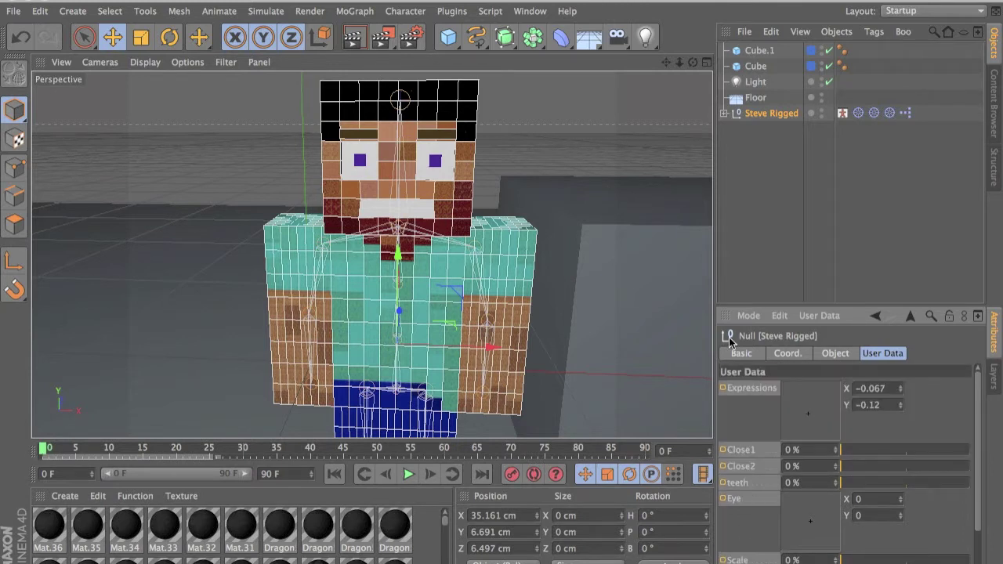
left_click(721, 388, "ctrl")
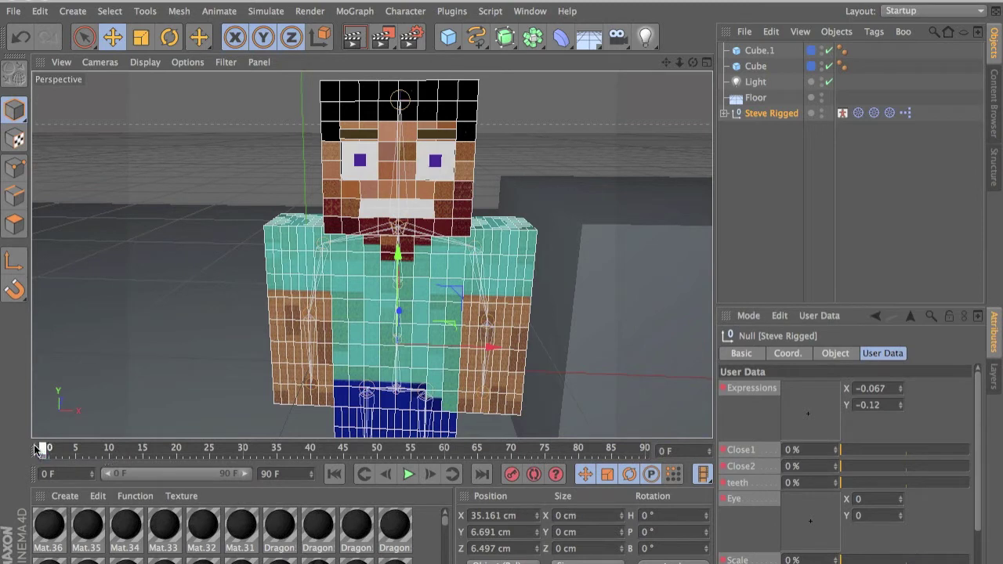
At frame 15, enable automatic keyframing and set the Expressions control to about X -0.093, Y 1 for a wide smile.
left_click(134, 456)
left_click_drag(135, 457, 144, 457)
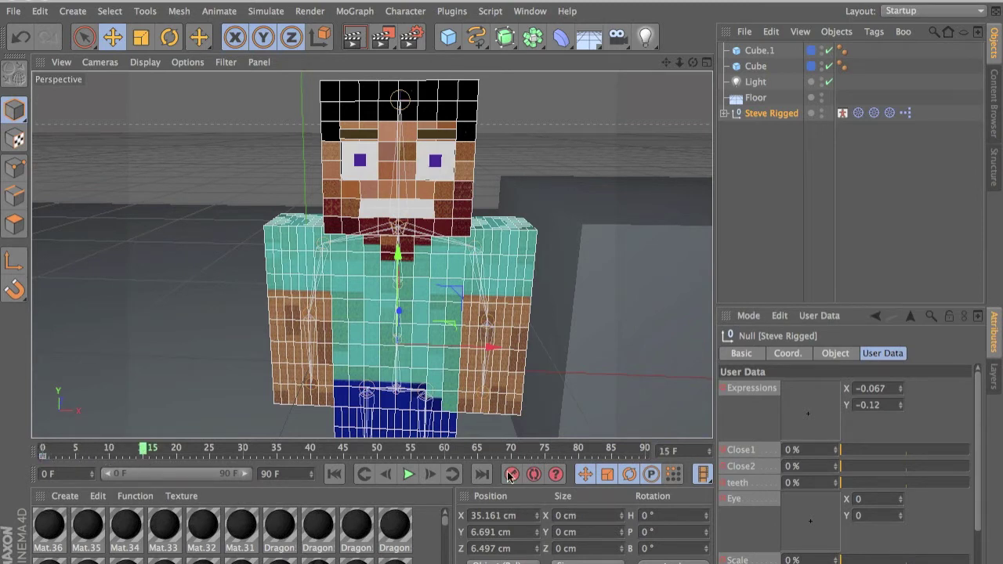
left_click(531, 475)
left_click_drag(808, 413, 806, 355)
mouse_move(124, 443)
left_mouse_down()
mouse_move(29, 441)
mouse_move(142, 436)
left_mouse_up()
left_click(142, 444)
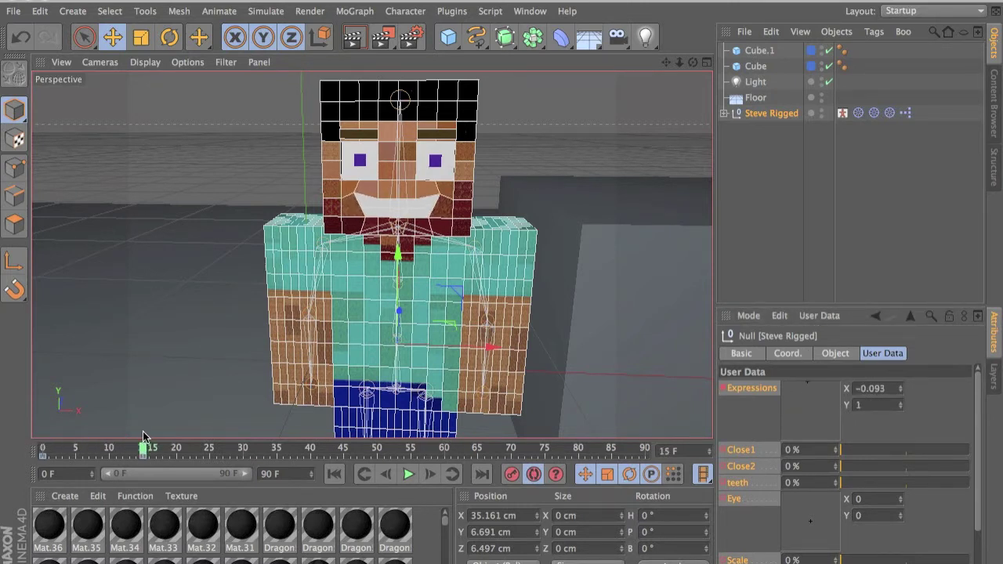
Animate a blink by keyframing Eye Lid at 100 % on frame 15, 0 % on frame 17, and again on frame 19.
scroll(798, 398, "down", 2)
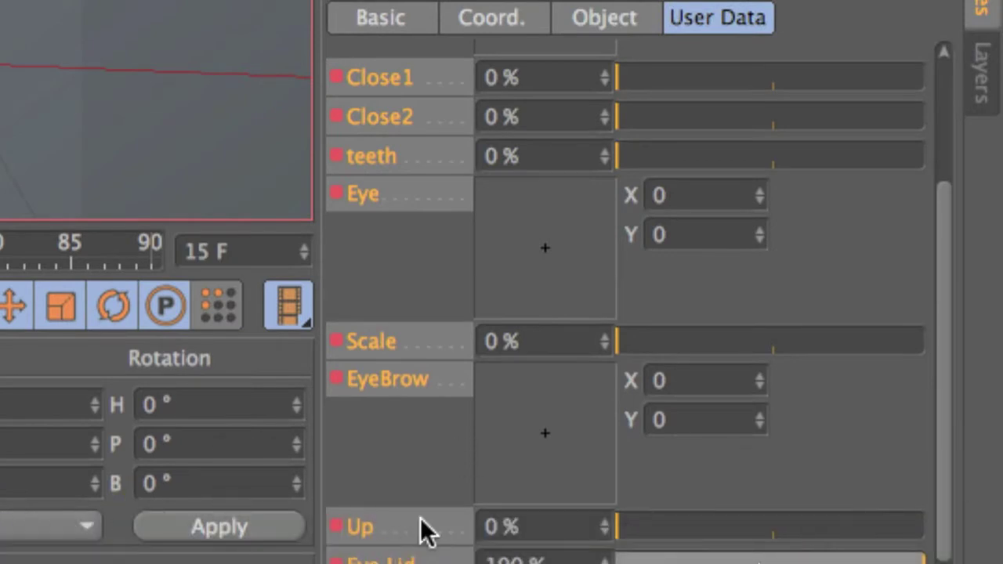
left_click(414, 560)
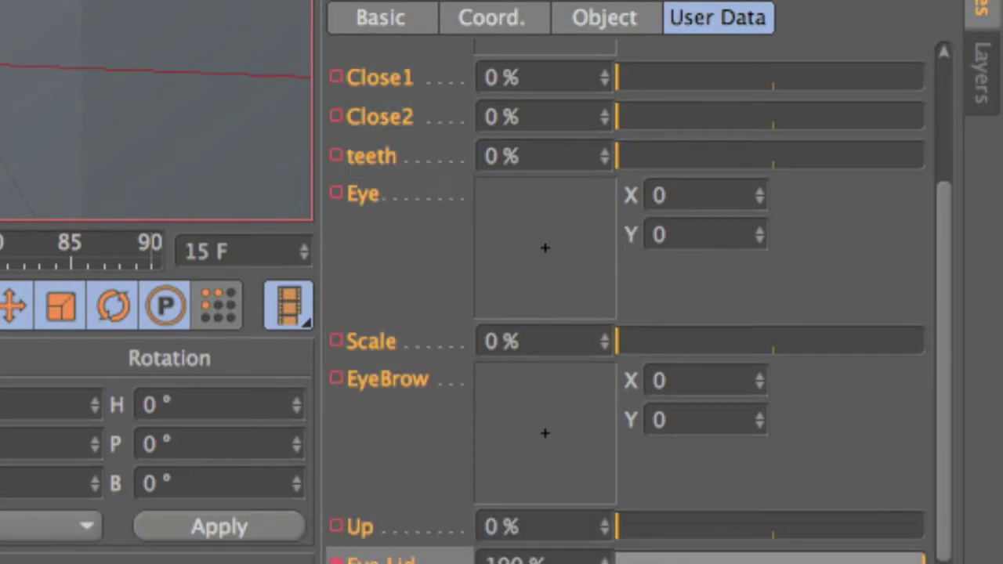
left_click(304, 246)
left_click(304, 246)
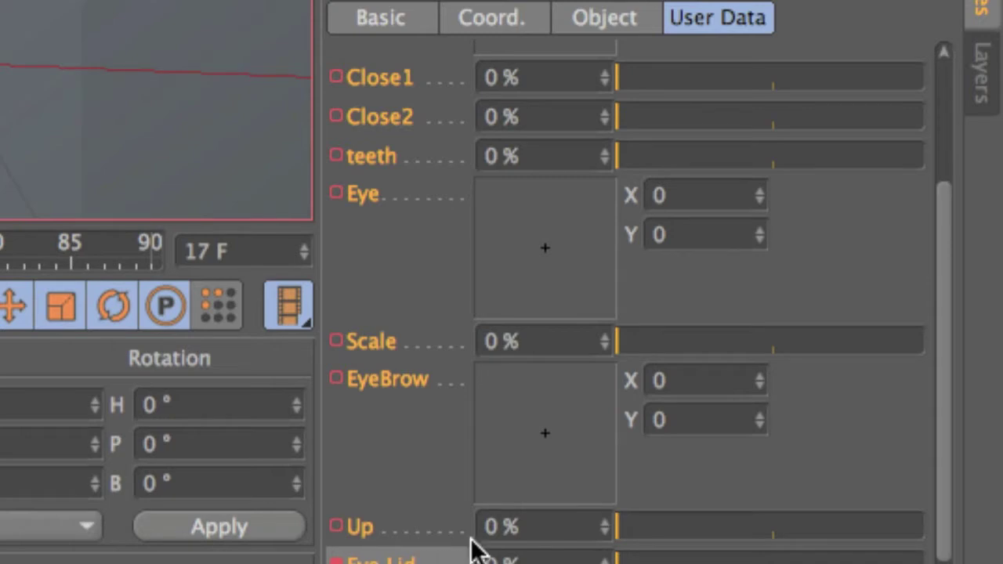
left_click(304, 246)
left_click(304, 246)
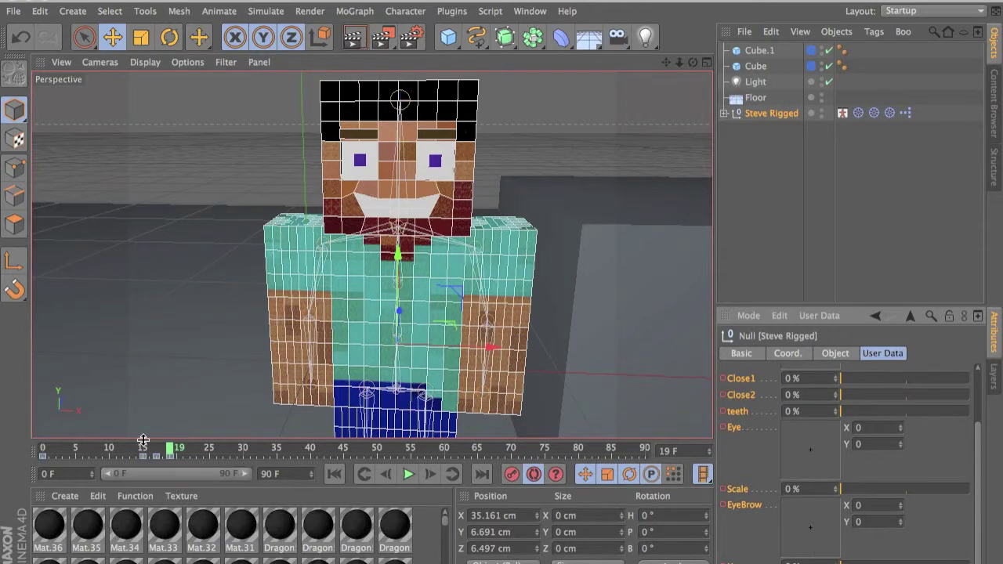
mouse_move(172, 449)
left_mouse_down()
mouse_move(150, 450)
mouse_move(180, 449)
left_mouse_up()
Select the light and move it along the Z axis to about -284 cm, in front of the character and cubes.
left_click_drag(531, 353, 499, 320, "alt")
left_click_drag(438, 312, 308, 264, "alt")
scroll(309, 264, "down", 10)
middle_click_drag(362, 380, 402, 351, "alt")
left_click_drag(402, 357, 332, 330, "alt")
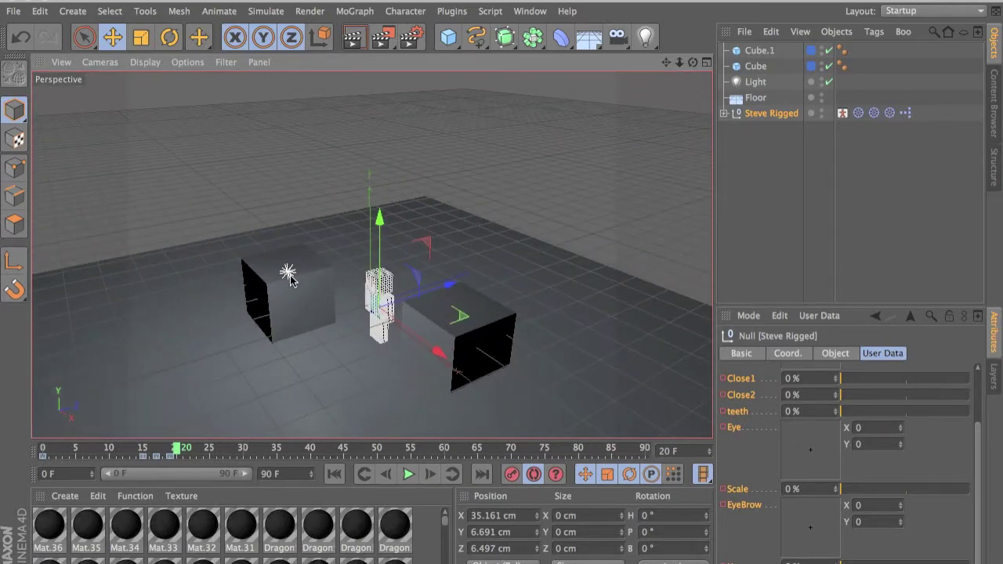
left_click(287, 273)
left_click_drag(331, 269, 290, 276)
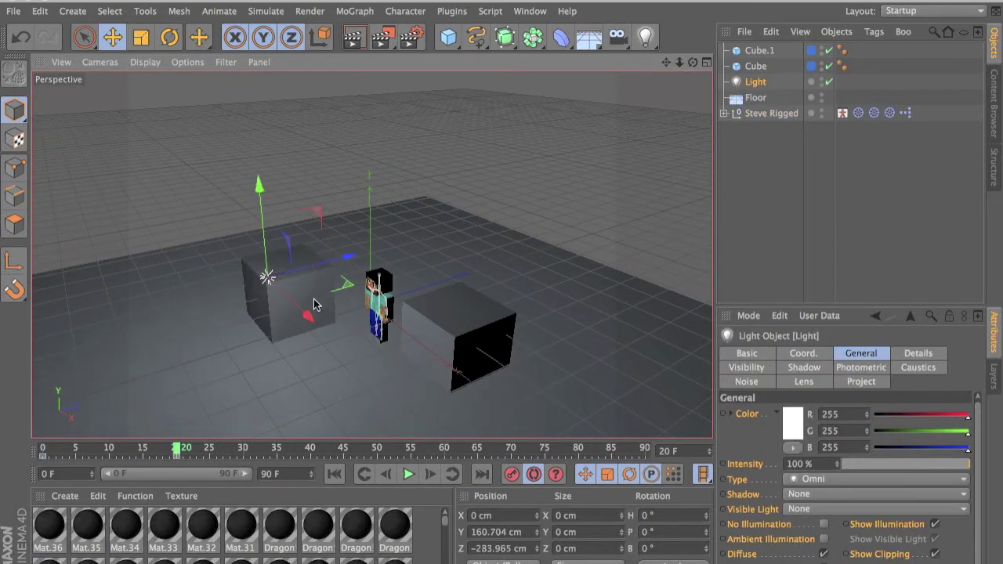
Render a preview of the perspective view to check the lighting on the character and cubes.
scroll(342, 426, "up", 1)
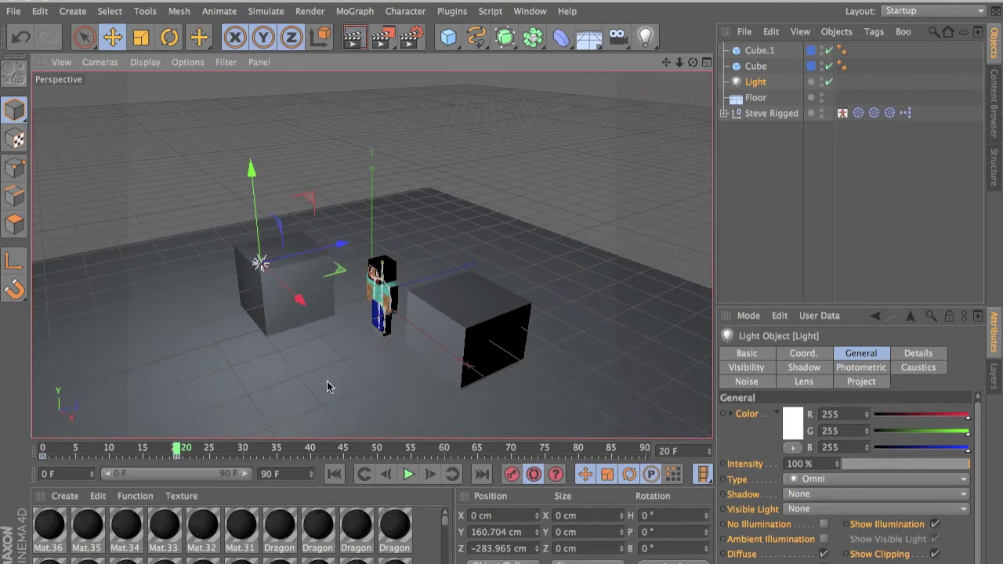
key("ctrl+r")
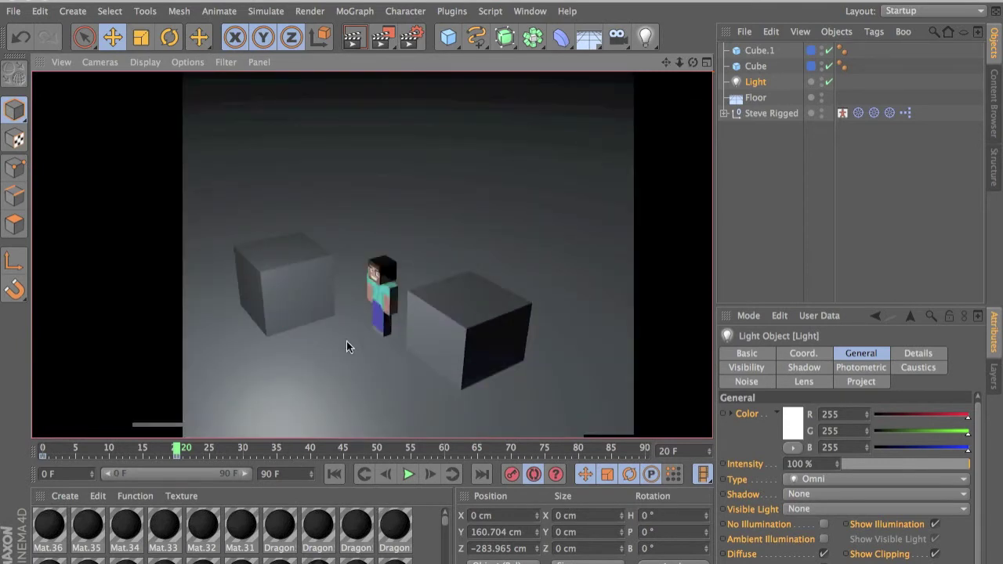
left_click_drag(346, 341, 372, 255, "alt")
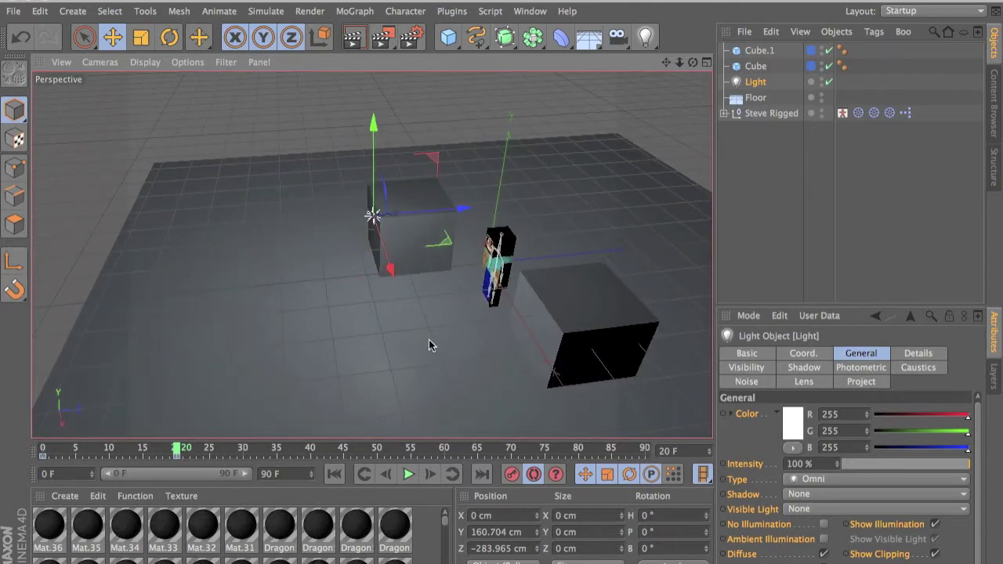
Render the perspective view, review the light's General settings, and render the view again to check the illumination.
left_click(359, 31)
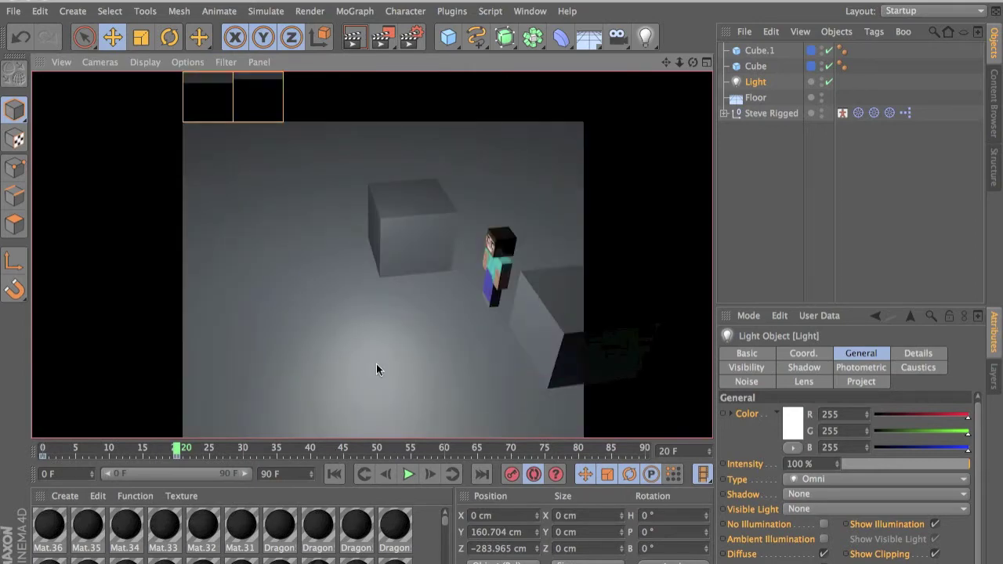
left_click(404, 338)
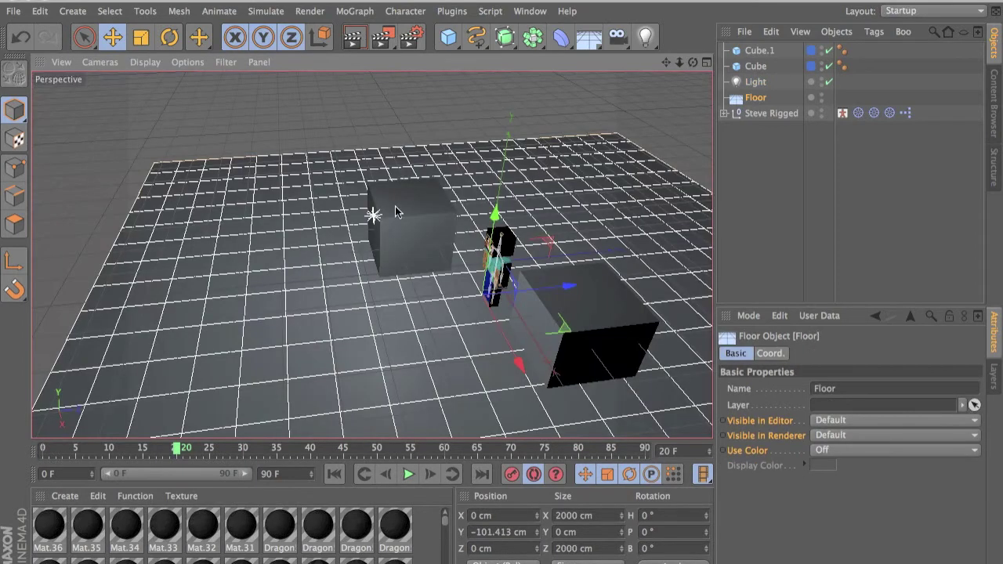
left_click(380, 208)
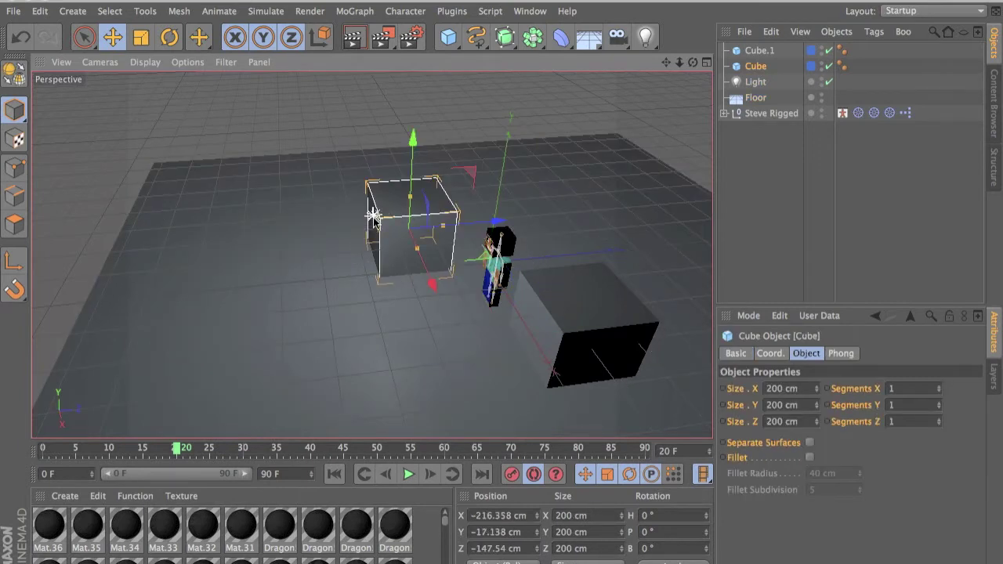
left_click(373, 216)
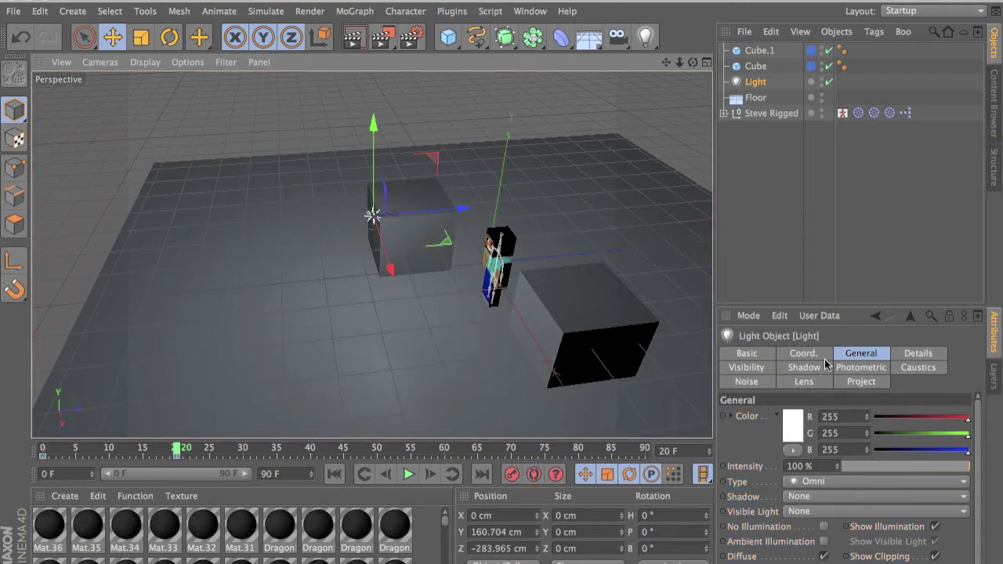
scroll(793, 462, "down", 1)
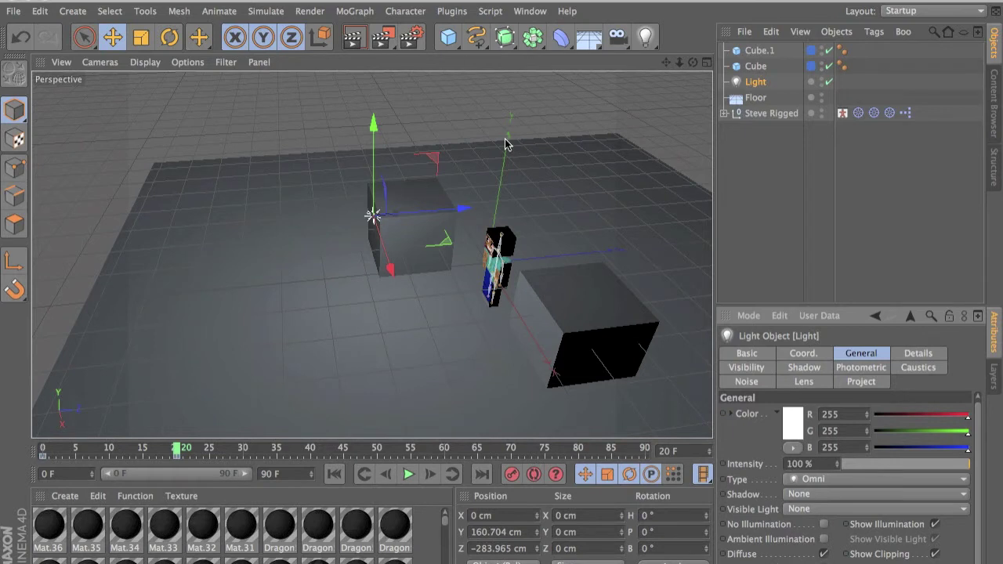
left_click(355, 37)
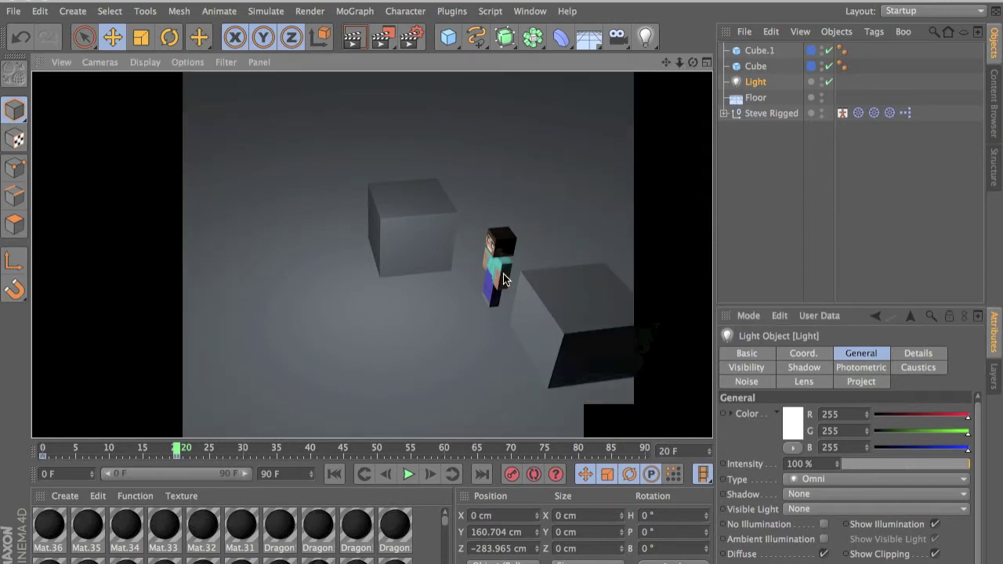
Play and scrub the animation from frame 0 in a closer view of the character, and return to frame 0.
left_click_drag(496, 268, 494, 220, "alt")
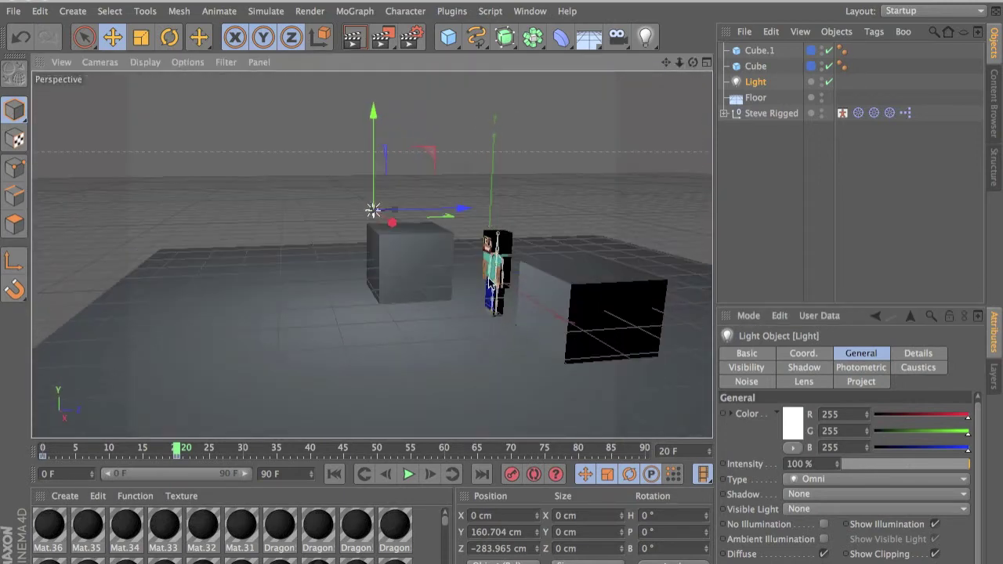
right_click_drag(488, 333, 550, 329, "alt")
left_click_drag(549, 332, 282, 321, "alt")
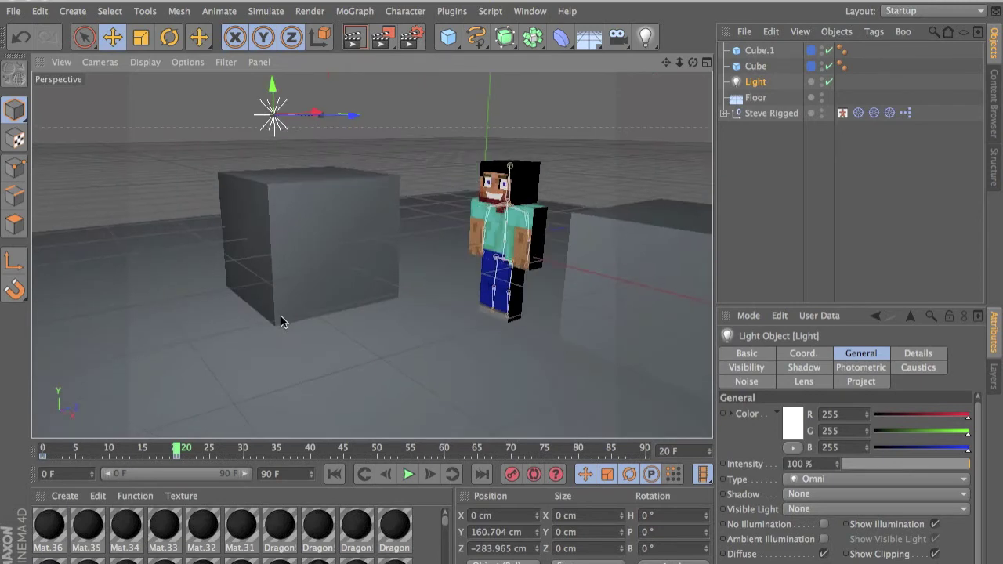
left_click(767, 52)
left_click(750, 81)
left_click(754, 67)
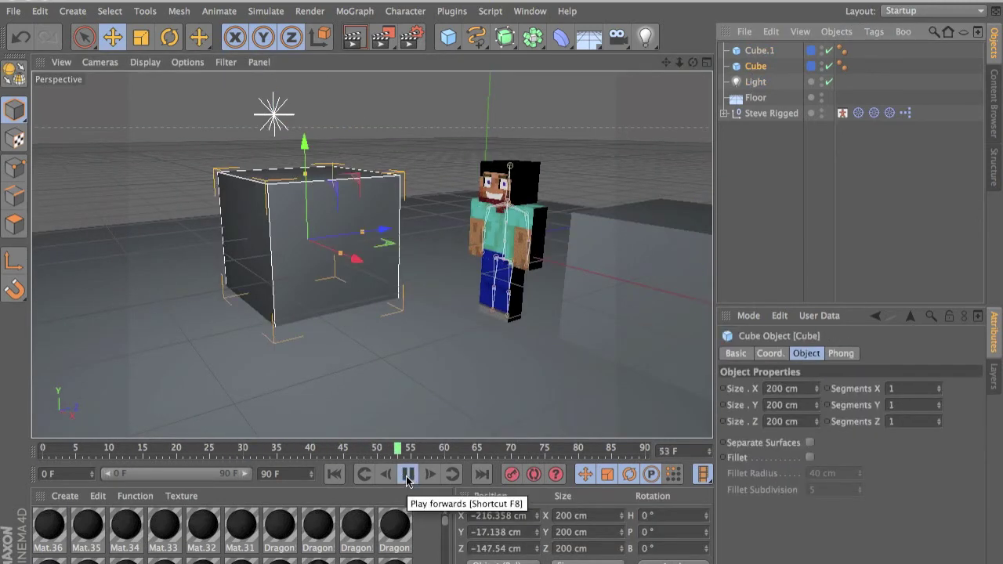
left_click_drag(412, 454, 0, 458)
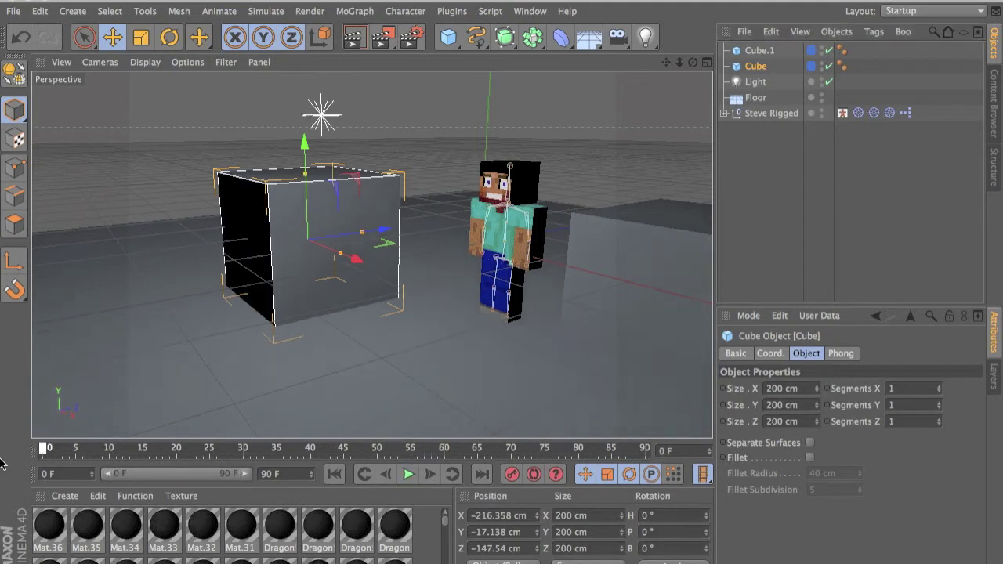
left_click(408, 474)
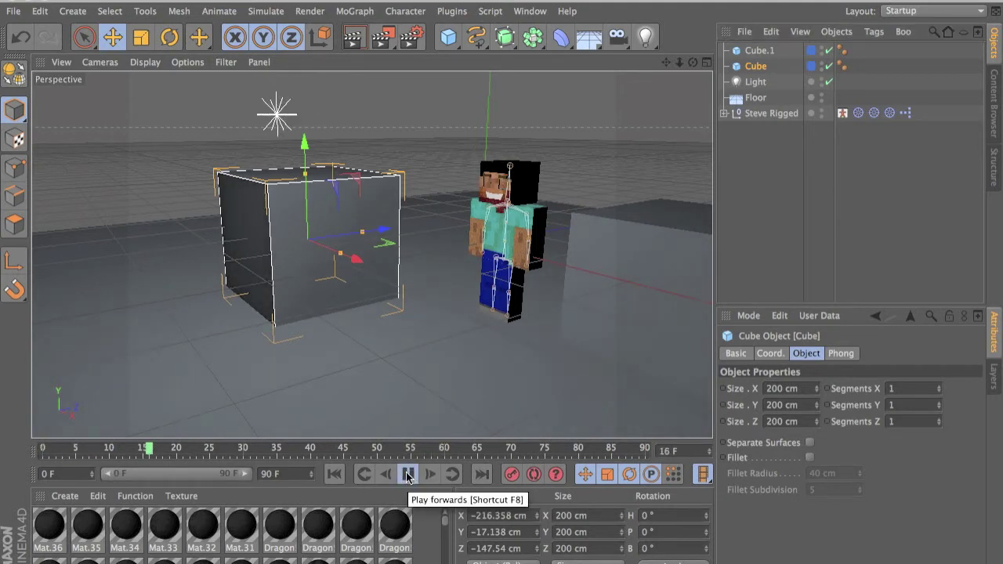
left_click(408, 475)
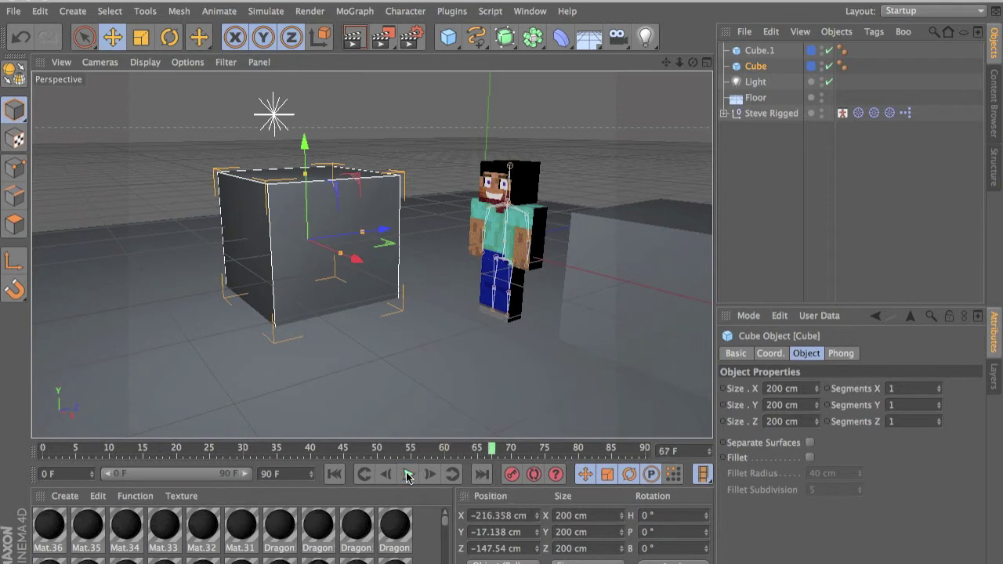
left_click_drag(465, 448, 306, 442)
left_click_drag(303, 455, 0, 498)
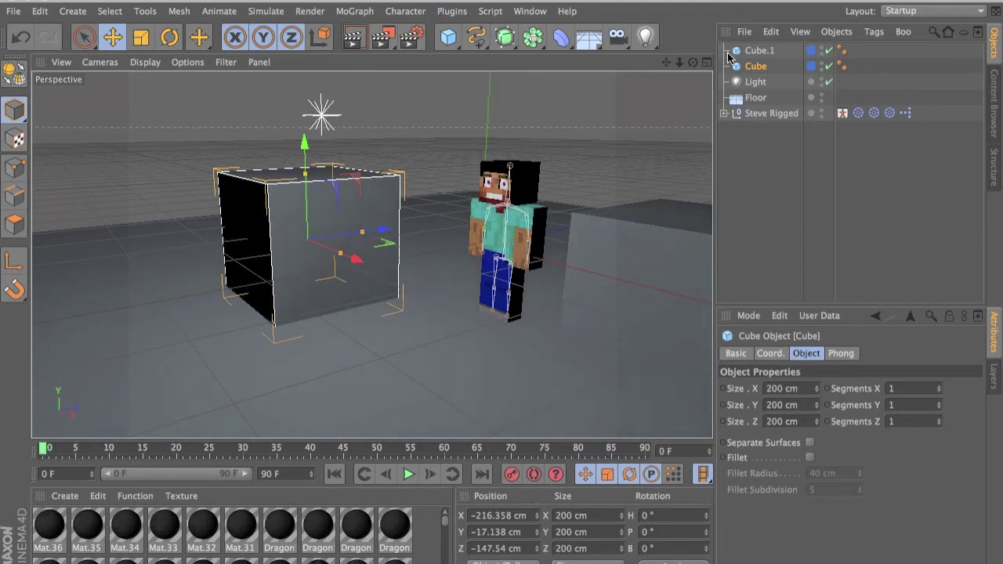
Group both cubes under a null and hide the group in the viewport.
left_click(757, 50)
left_click(755, 66, "ctrl")
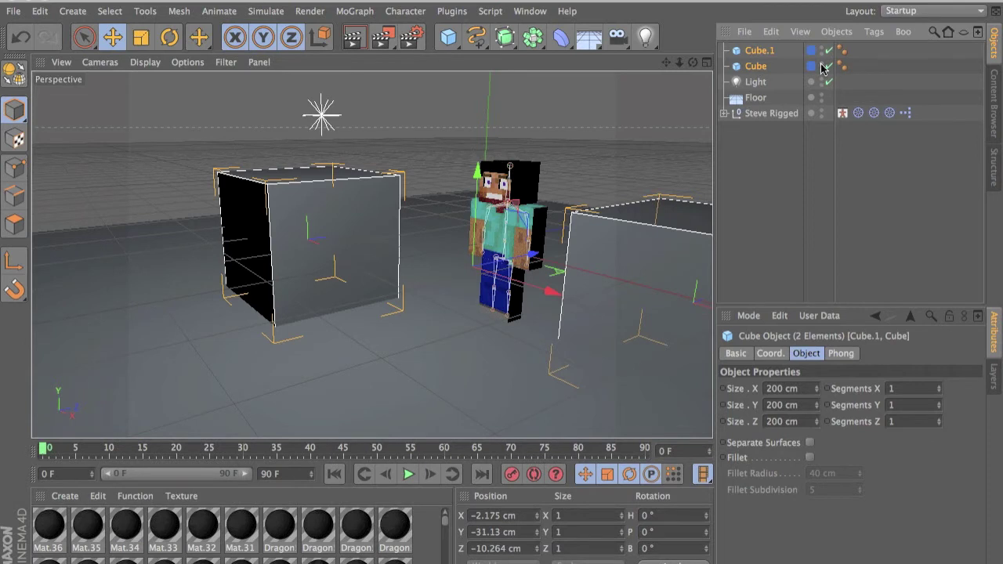
right_click(754, 68)
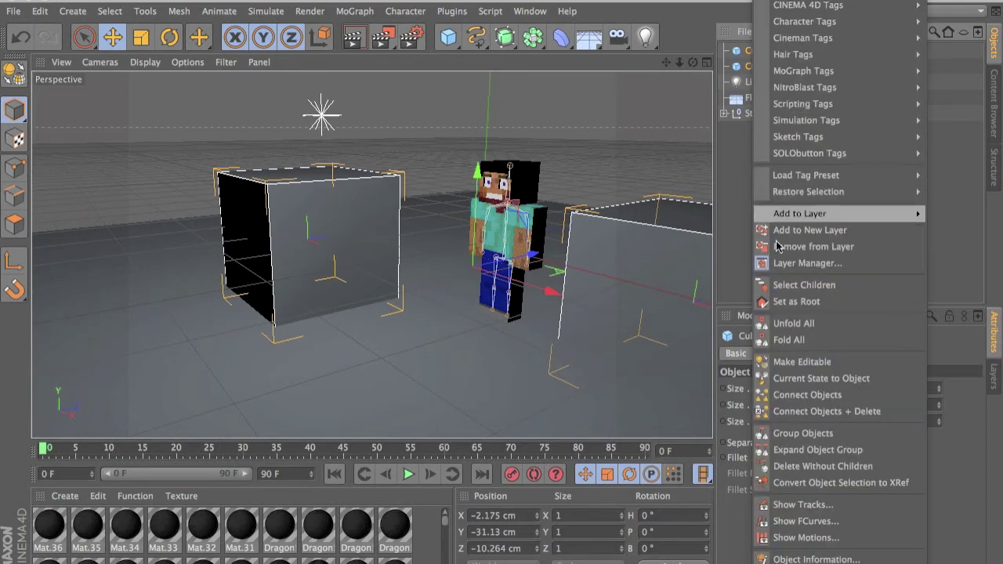
left_click(805, 432)
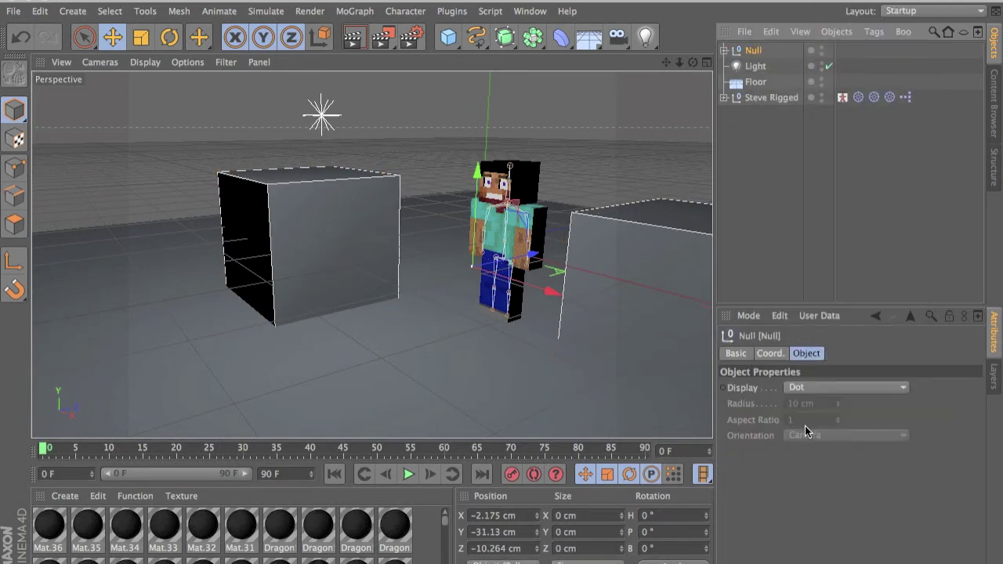
double_click(822, 51)
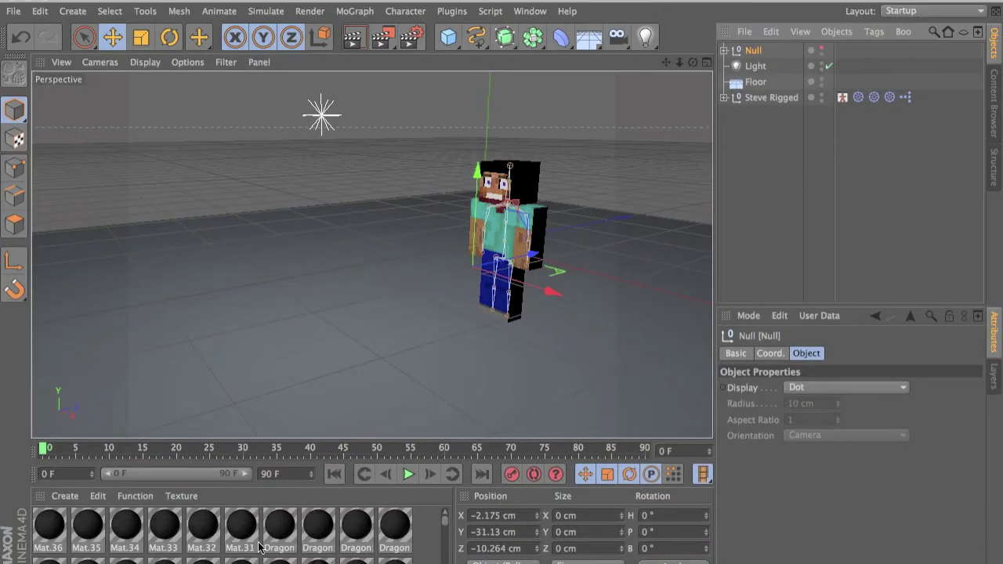
Scrub and play the animation with the cube group hidden, and return to frame 0.
left_click_drag(113, 446, 324, 465)
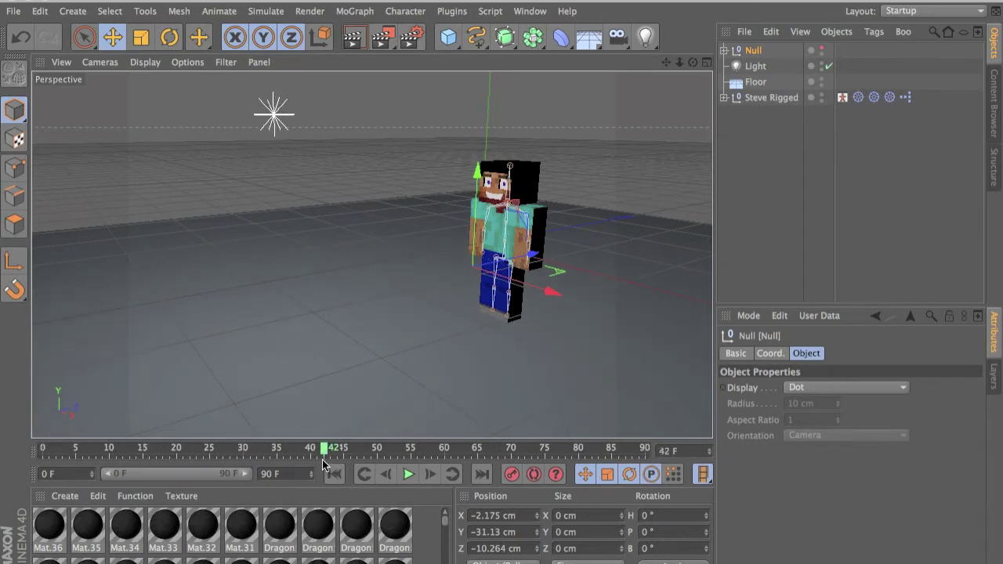
left_click(409, 475)
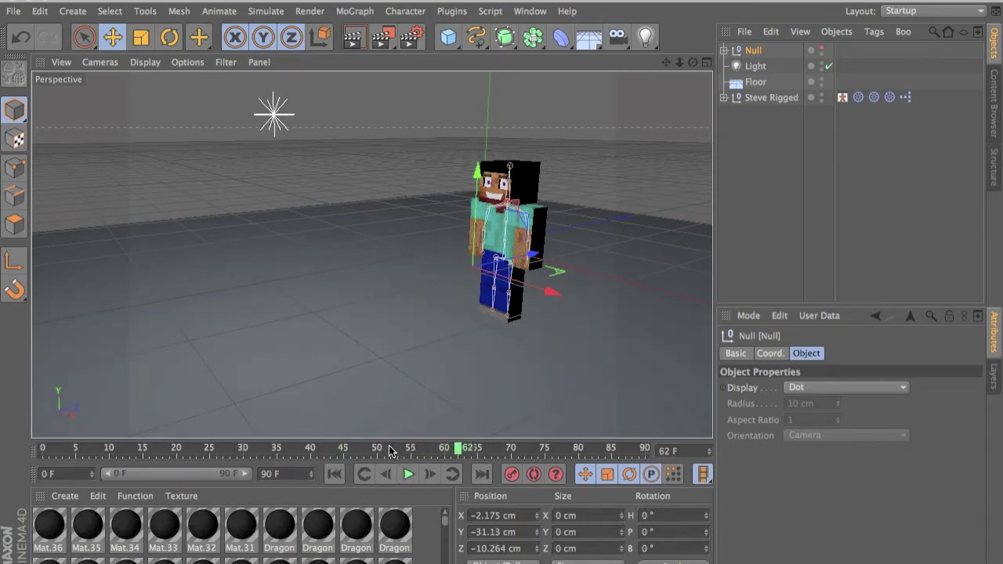
left_click_drag(390, 449, 8, 463)
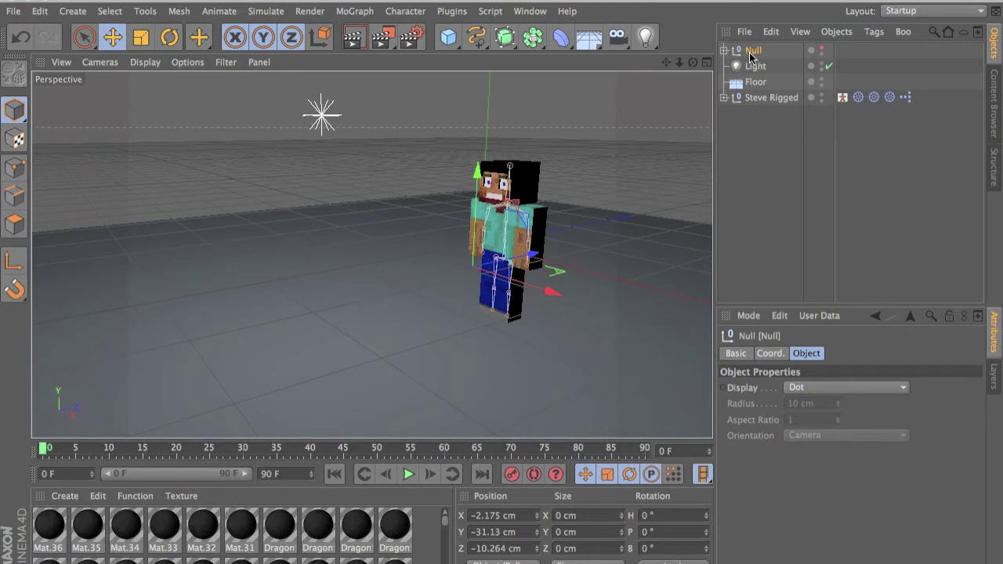
Expand the null group and assign both cubes inside it to a new layer.
left_click(724, 49)
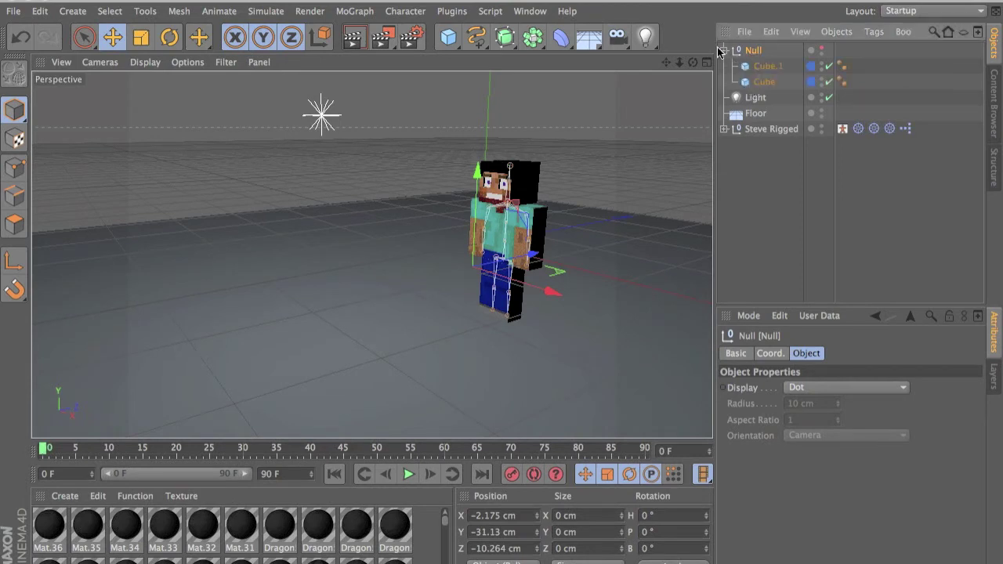
left_click(759, 67)
left_click(759, 82, "shift")
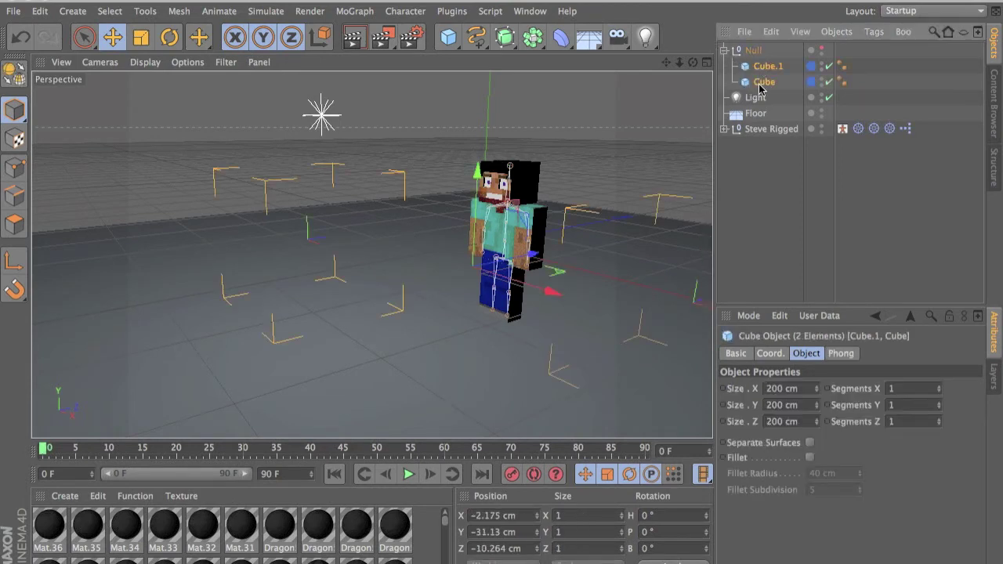
right_click(760, 88)
left_click(819, 231)
Move both cubes out of the null to the top of the object hierarchy and delete the empty null.
left_click(754, 50)
left_click(758, 71)
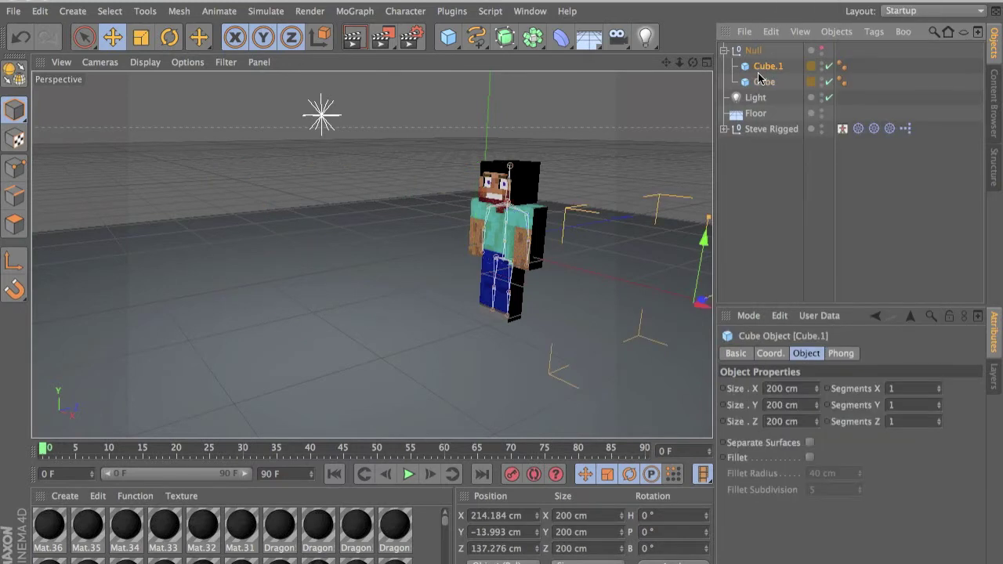
left_click(760, 79, "shift")
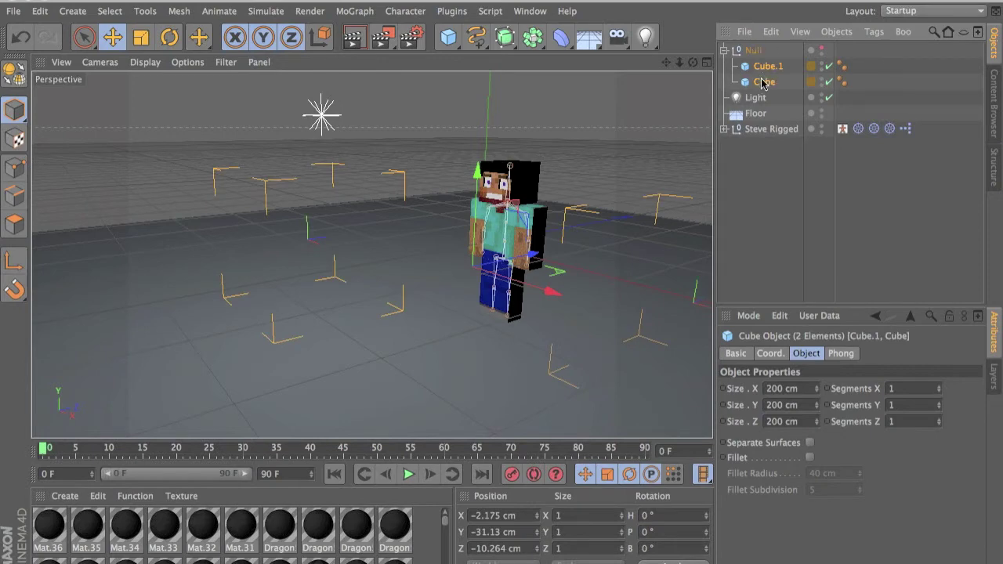
left_click_drag(764, 39, 765, 50)
left_click(756, 98)
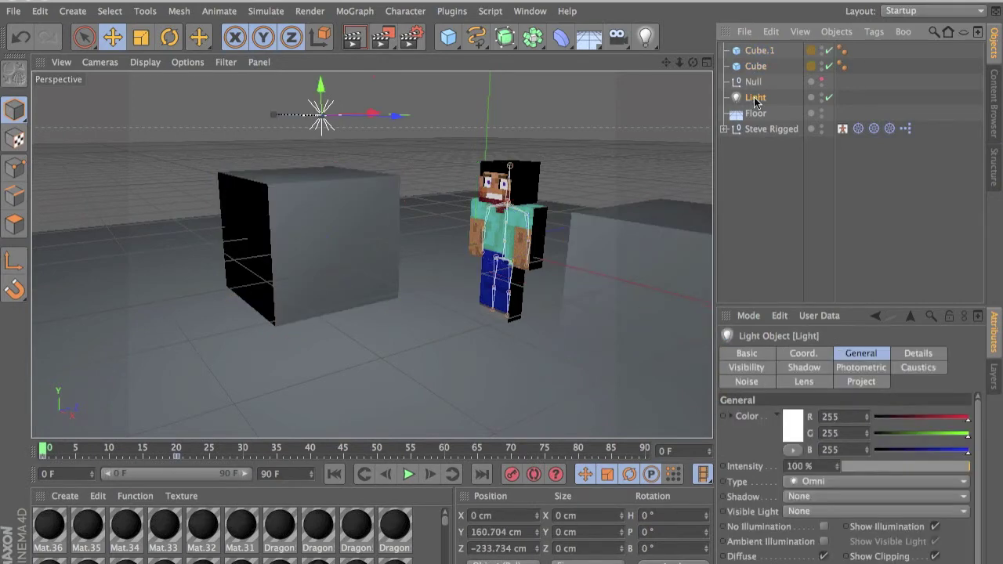
left_click(753, 83)
key("Delete")
left_click(754, 83)
Turn off generators for the cubes' new layer and render the perspective view to check the effect.
left_click(750, 68)
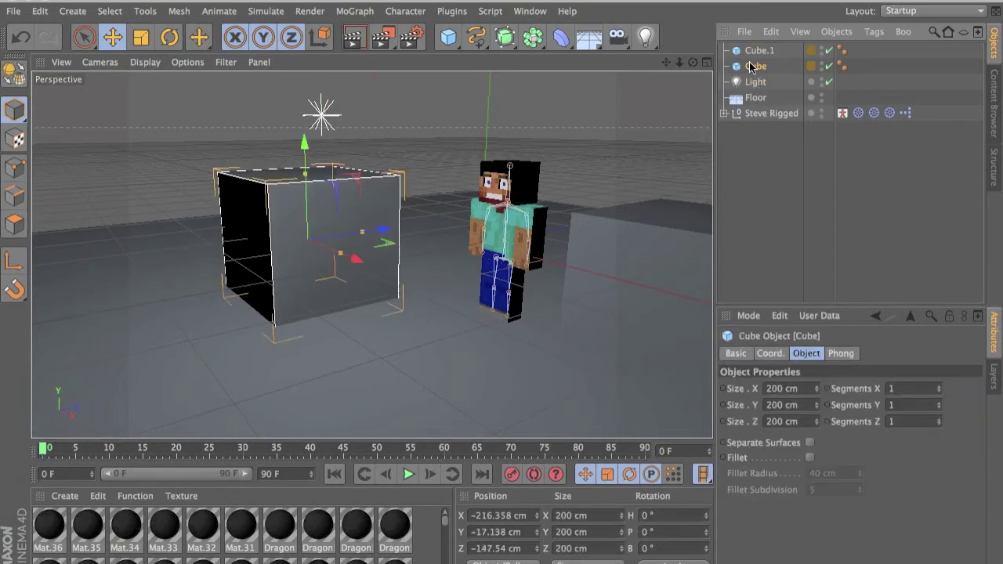
left_click(992, 374)
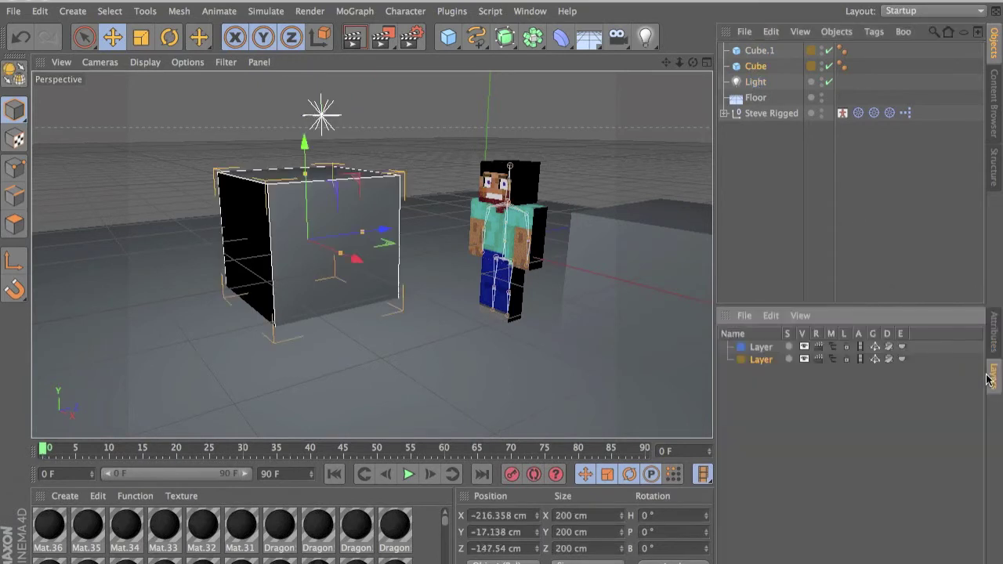
left_click(804, 359)
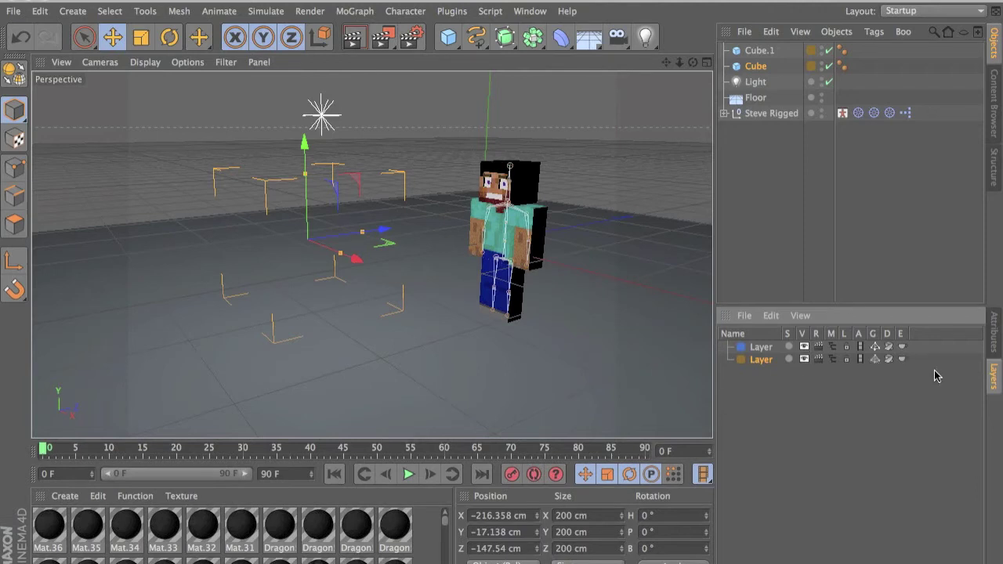
left_click(363, 38)
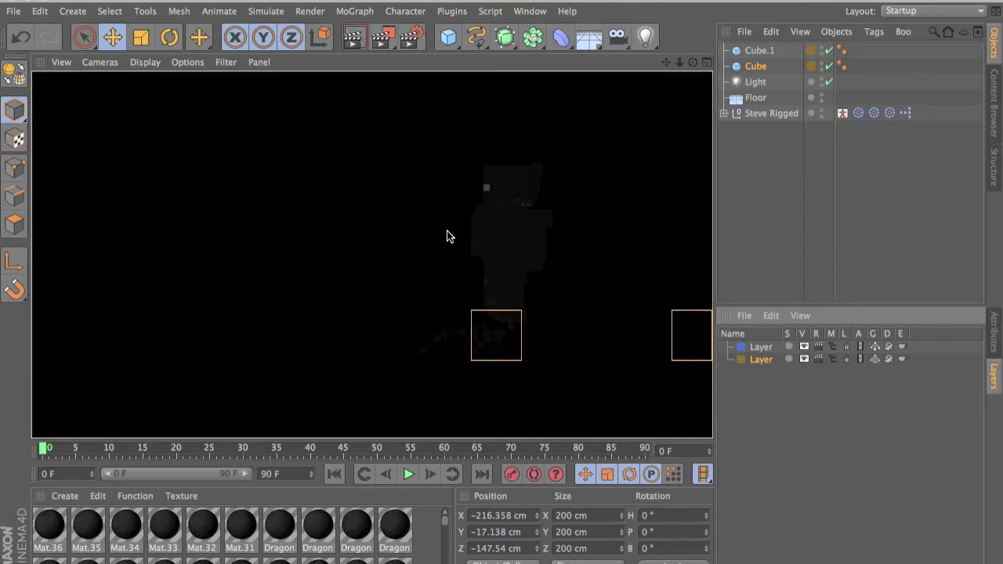
left_click(777, 430)
middle_click_drag(523, 307, 439, 299, "alt")
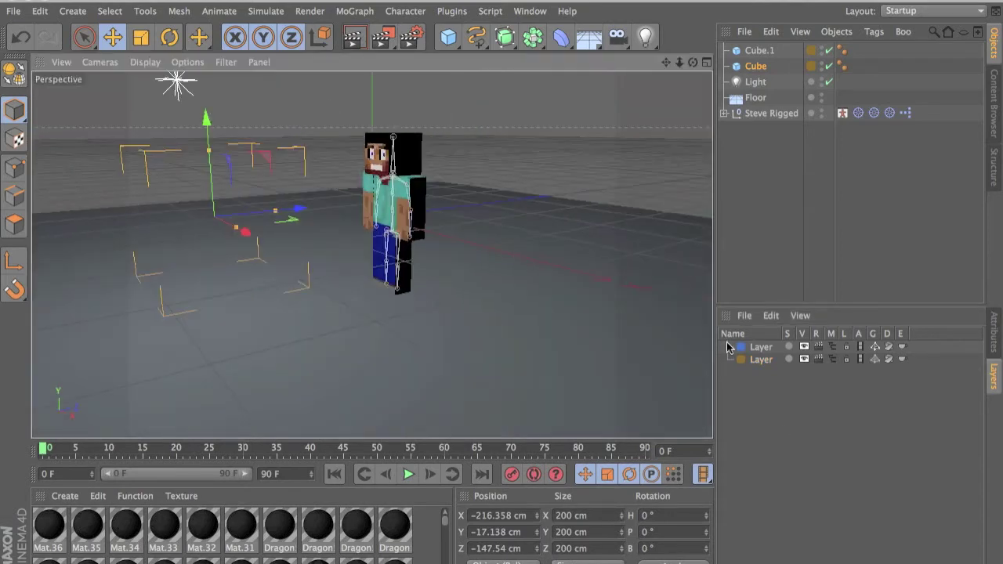
Re-enable generators for the cubes' layer while turning off its viewport visibility, and render the view to compare.
left_click(876, 359)
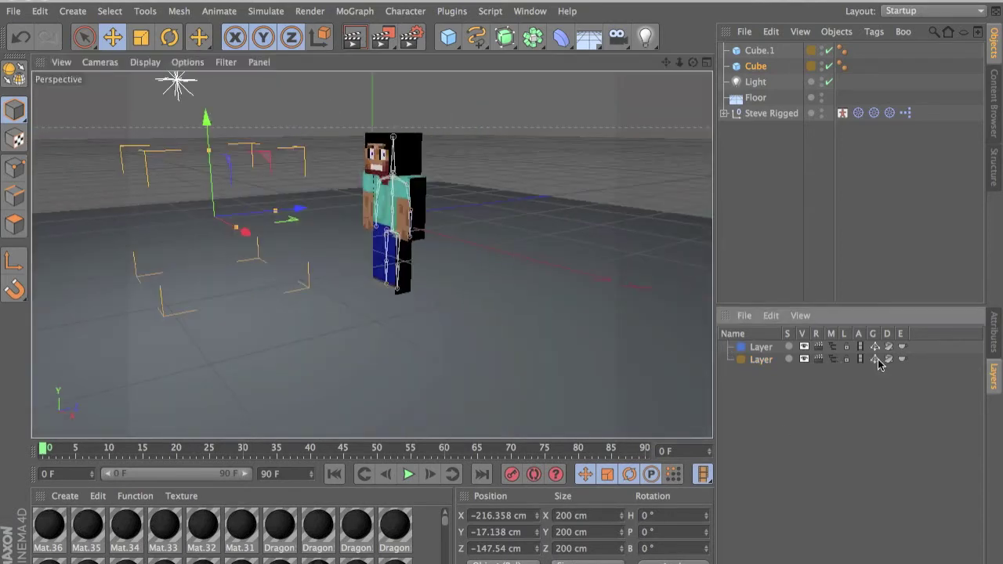
left_click(805, 360)
left_click(354, 37)
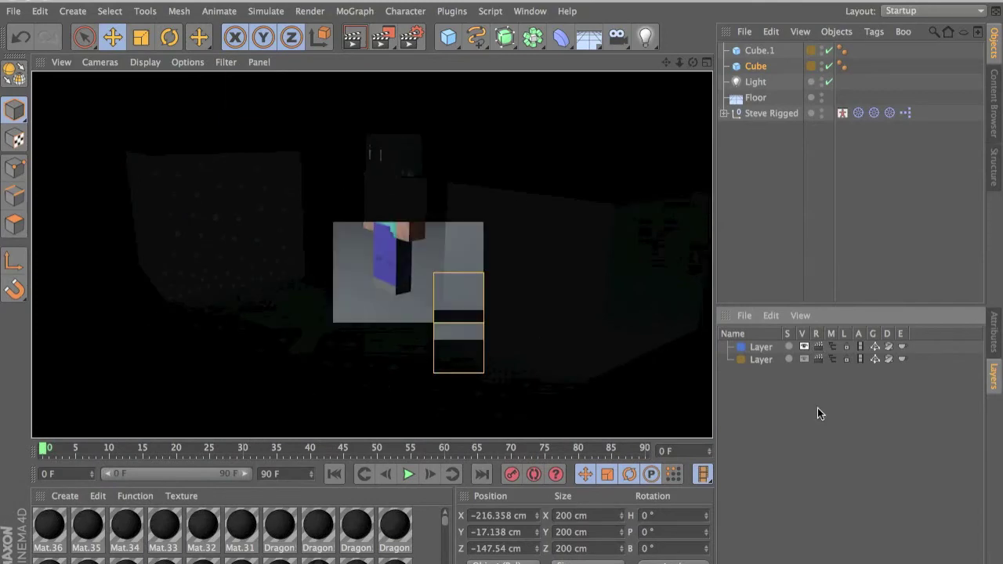
left_click(580, 257)
Play the animation with the cubes' layer hidden in the viewport, stop it, and scrub to about frame 36.
mouse_move(582, 254)
left_mouse_down("alt")
mouse_move(600, 272)
mouse_move(581, 244)
left_mouse_up("alt")
left_click(805, 244)
left_click_drag(503, 262, 519, 283, "alt")
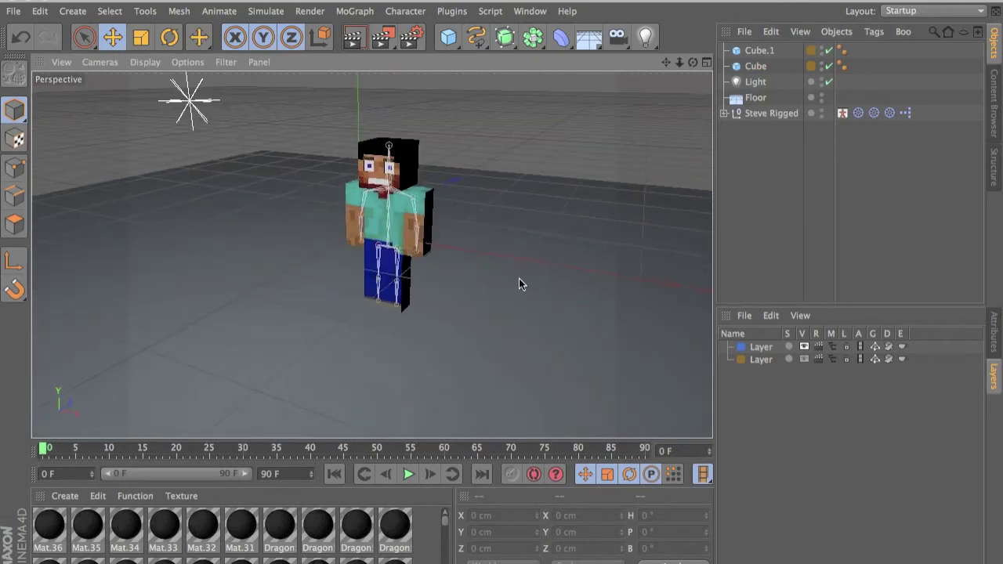
left_click(414, 474)
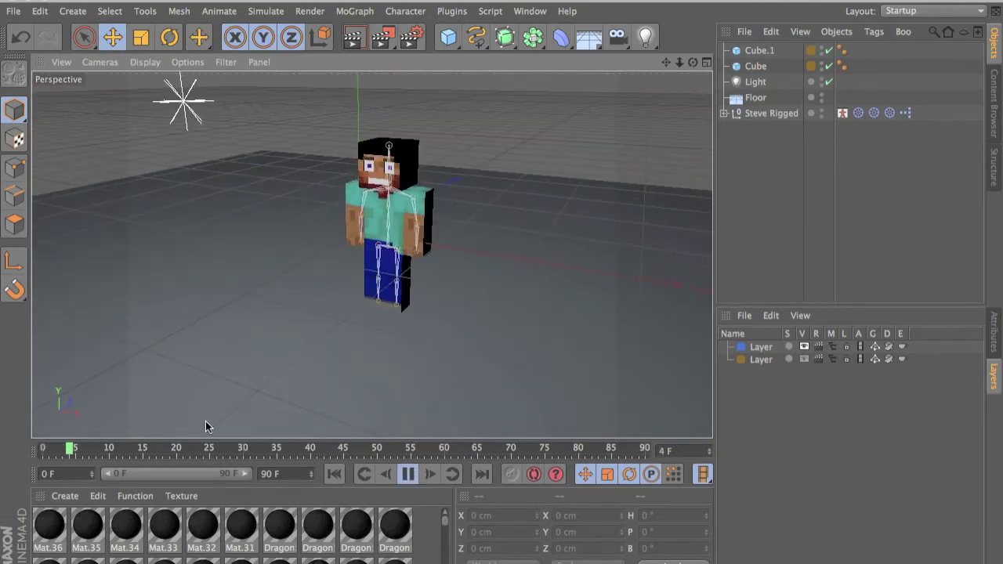
left_click(408, 476)
mouse_move(279, 455)
left_mouse_down()
mouse_move(150, 436)
mouse_move(70, 444)
mouse_move(191, 429)
mouse_move(290, 448)
left_mouse_up()
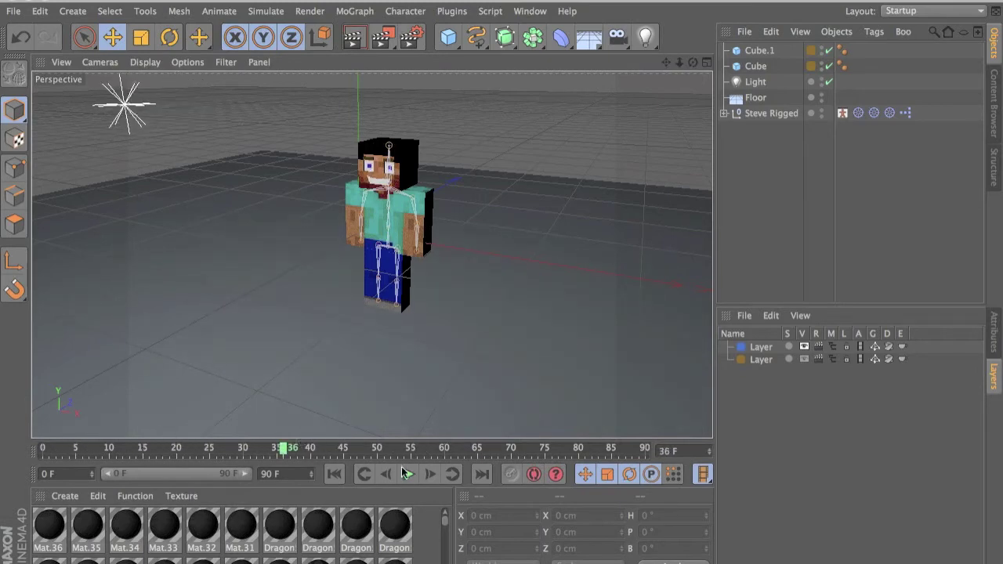
Delete the floor, the Steve Rigged character and both cubes, leaving only the light in the scene.
left_click(819, 100)
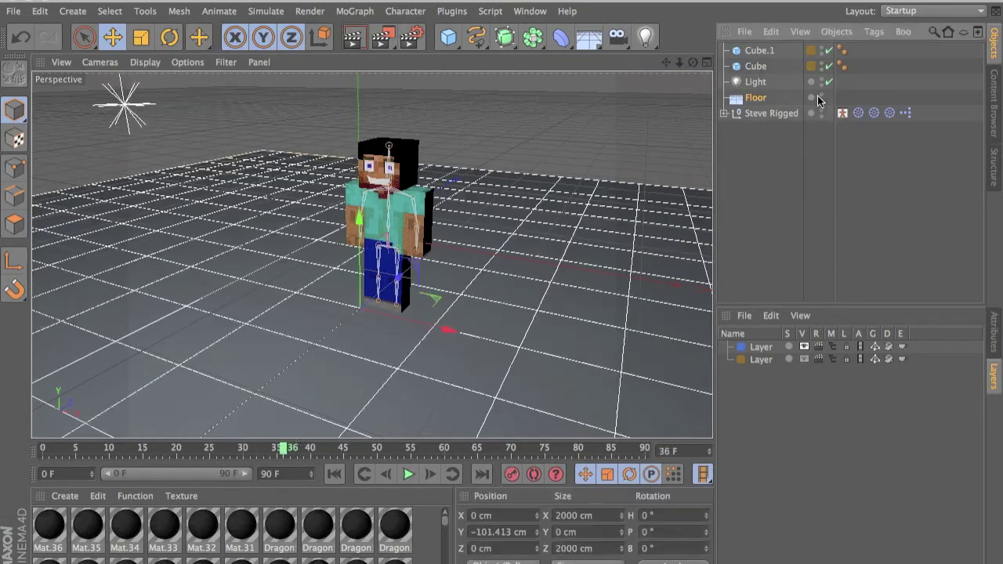
left_click(749, 86)
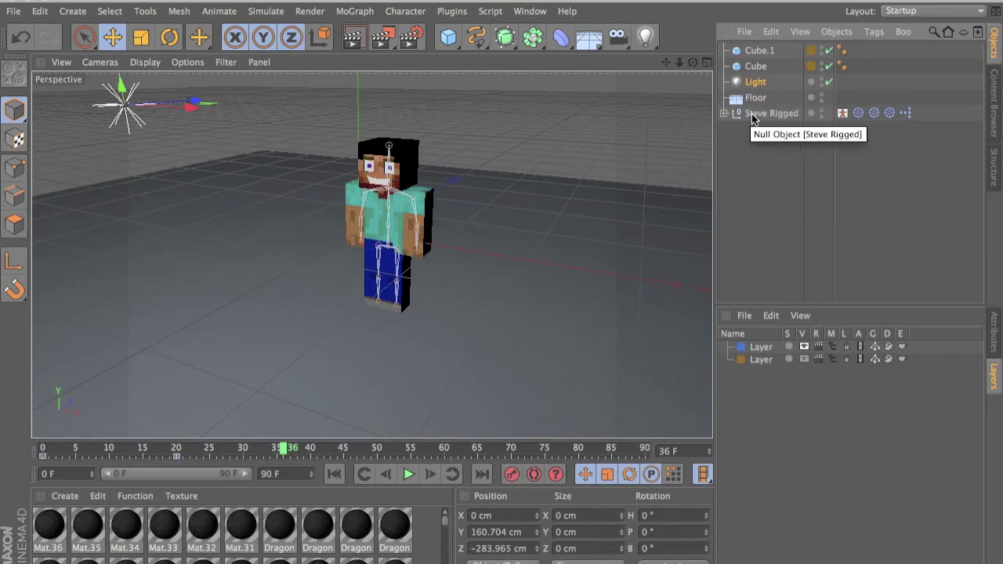
left_click(749, 98)
left_click(749, 115, "ctrl")
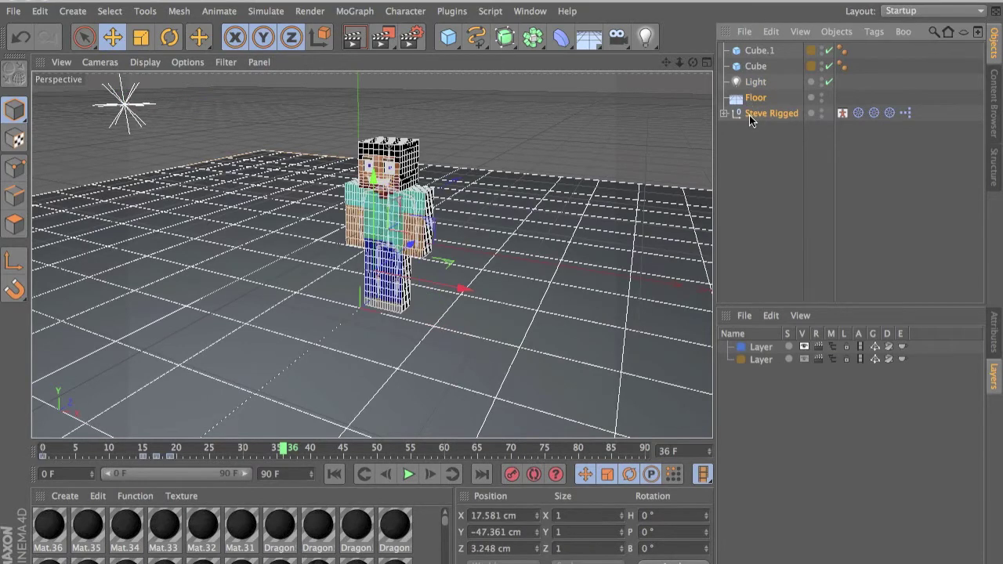
key("Delete")
left_click(756, 66)
left_click(750, 52, "ctrl")
key("Delete")
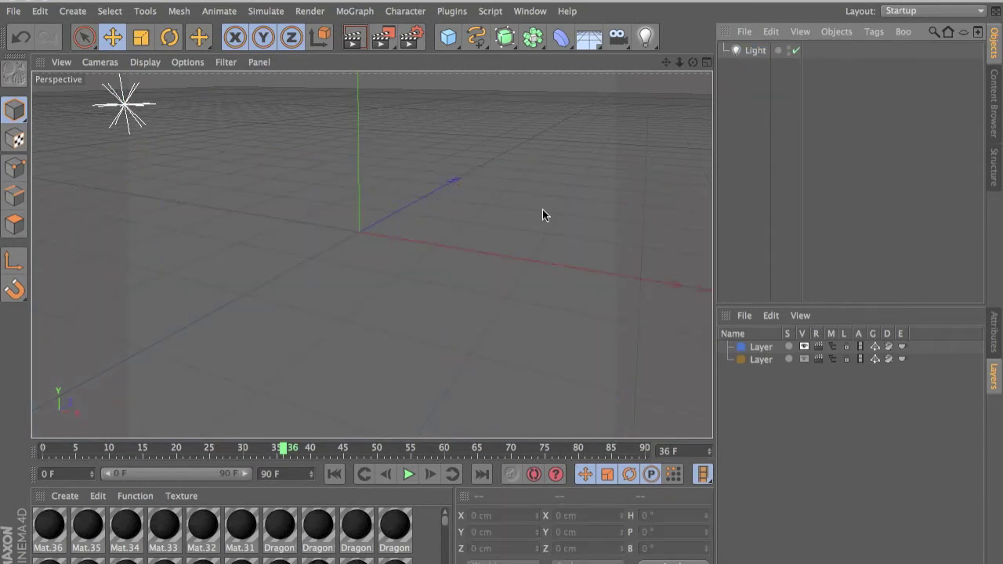
Play the animation with only the light in the scene and stop it at frame 71.
left_click(408, 475)
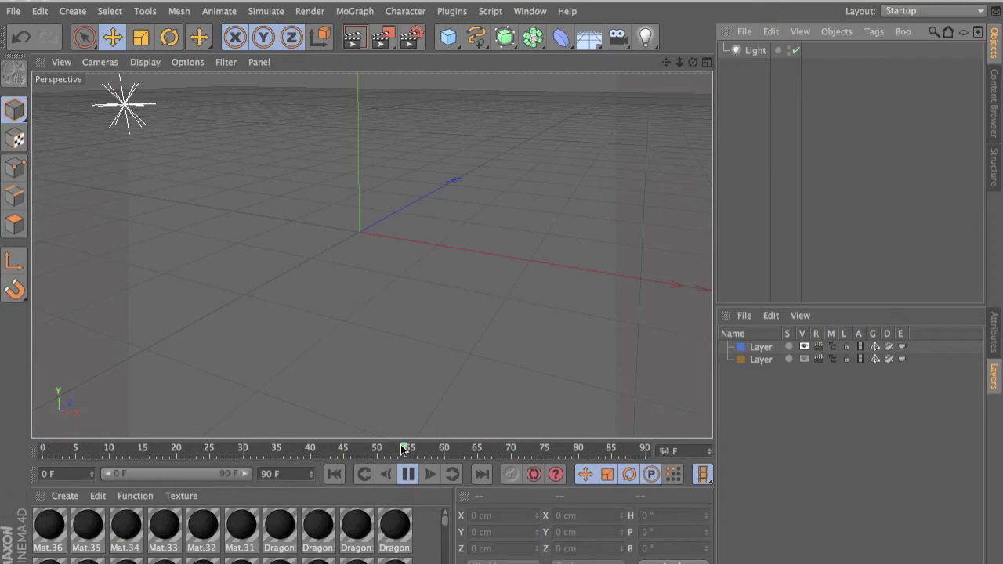
left_click_drag(424, 212, 521, 198, "alt")
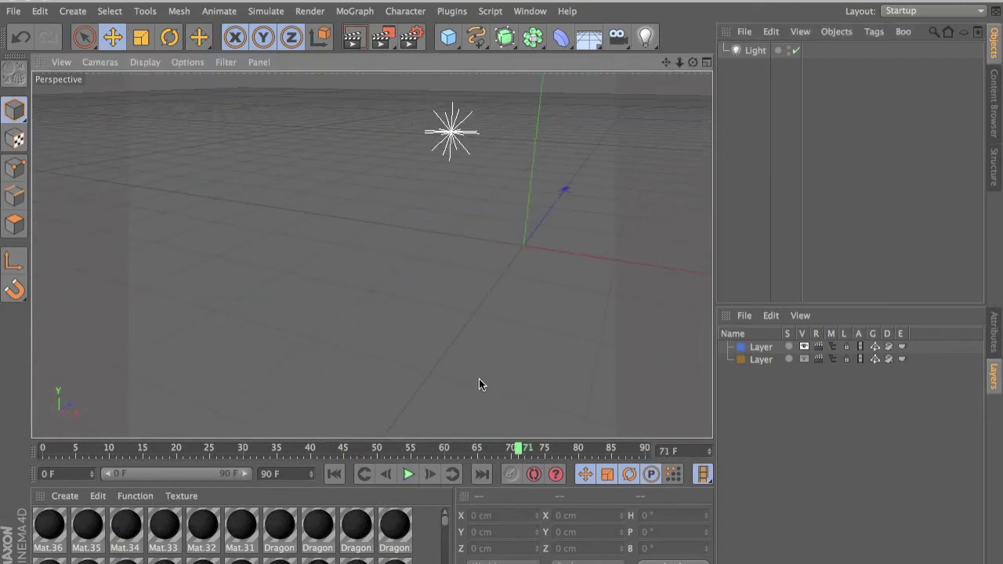
left_click_drag(479, 378, 533, 402, "alt")
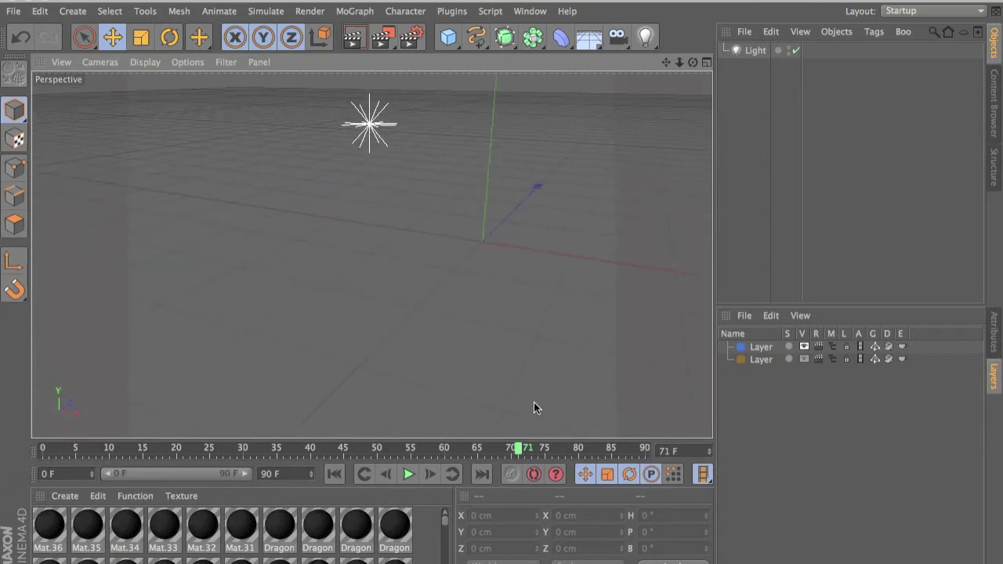
Undo the deletions of the cubes, floor and Steve Rigged.
key("super+z")
key("super+z")
key("super+z")
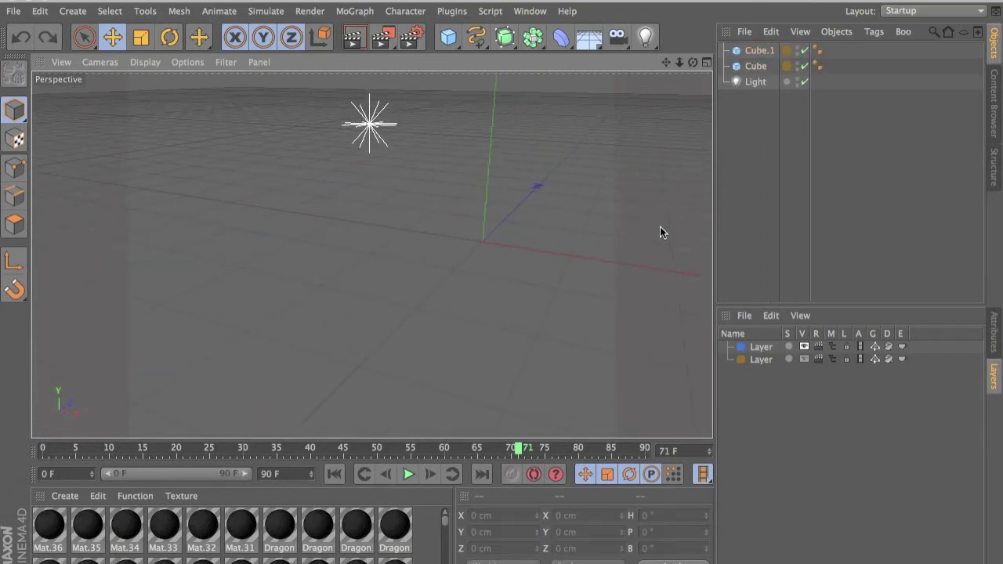
key("super+z")
Move the light along the X axis to about 109 cm.
left_click(370, 121)
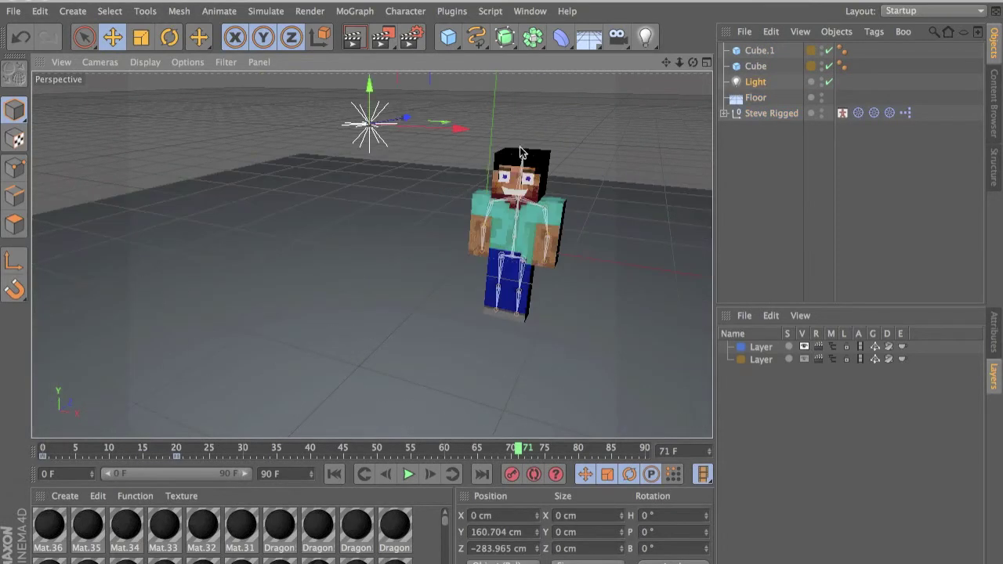
left_click_drag(463, 132, 654, 133)
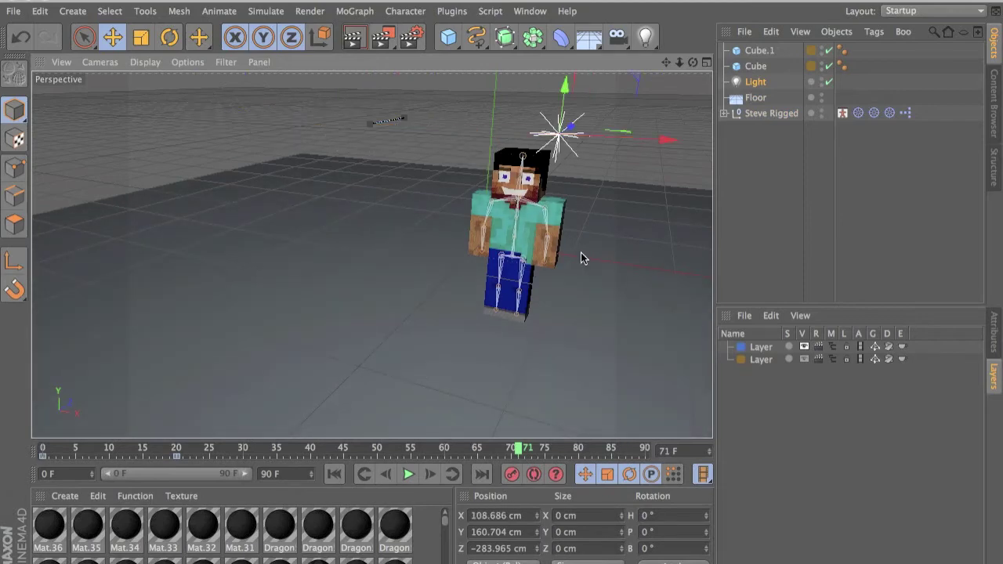
Select both cubes to check their outlines around Steve, deselect them, and play the animation up to frame 82.
middle_click_drag(666, 180, 502, 213, "alt")
mouse_move(374, 285)
left_mouse_down("alt")
mouse_move(502, 288)
mouse_move(623, 264)
mouse_move(450, 301)
mouse_move(419, 239)
mouse_move(313, 266)
left_mouse_up("alt")
right_click_drag(313, 267, 409, 259, "alt")
left_click_drag(409, 259, 399, 221, "alt")
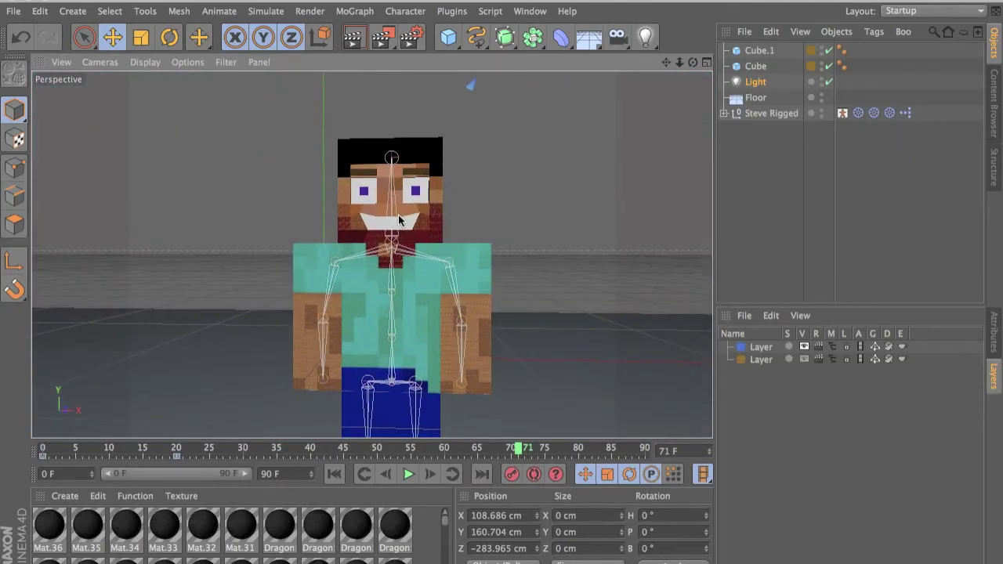
left_click(733, 49)
left_click(755, 69, "ctrl")
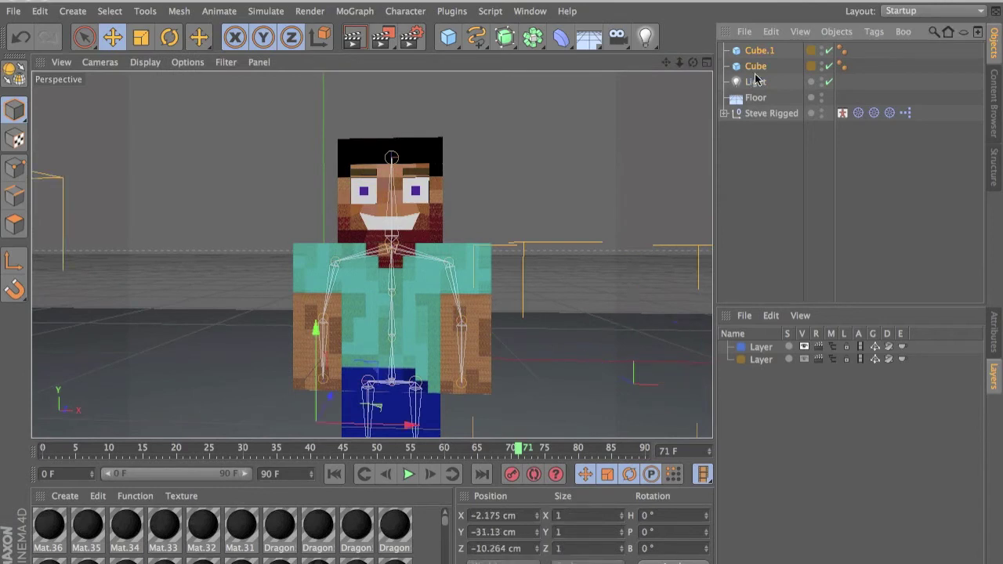
left_click(851, 250)
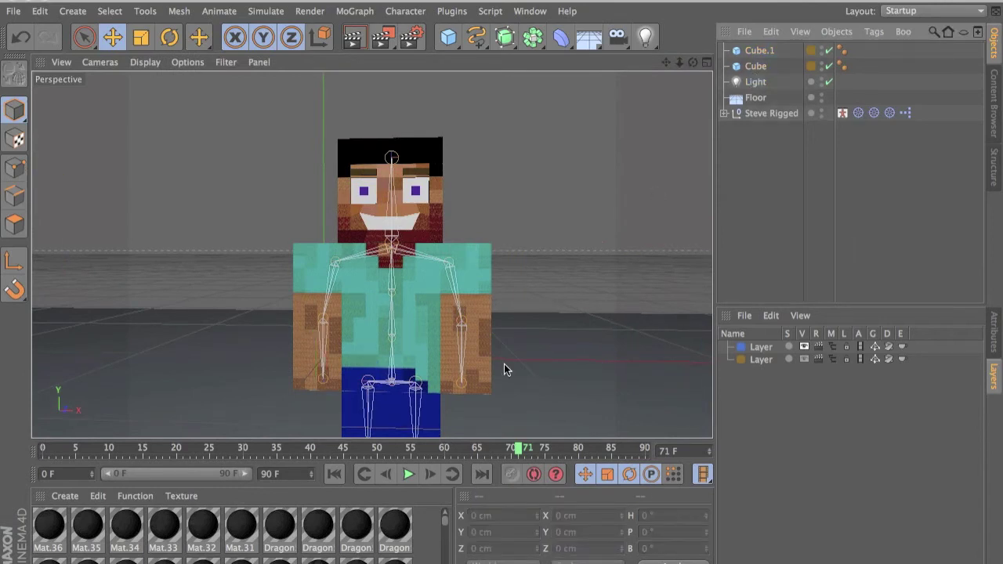
left_click(408, 475)
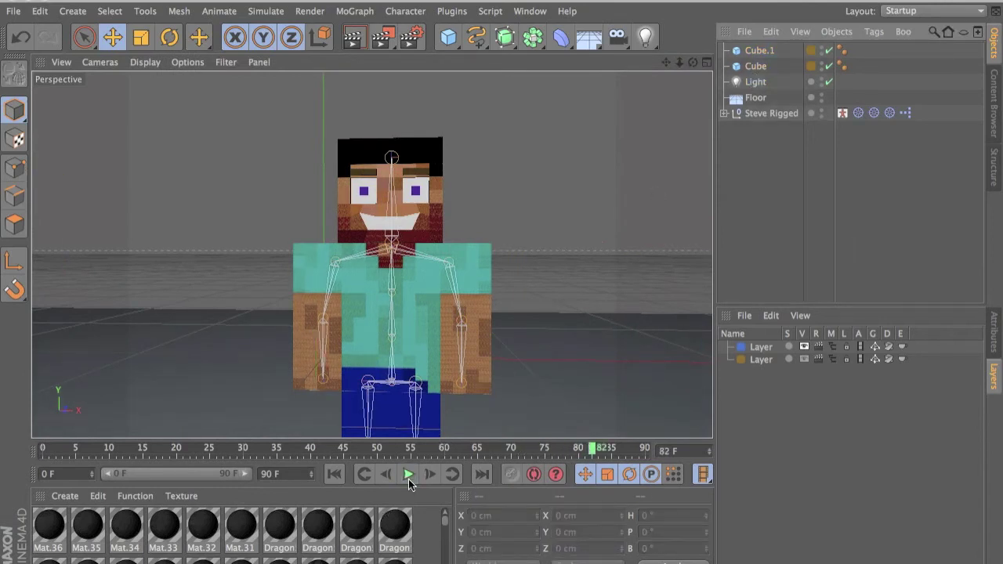
Examine Steve's body and joint rig from the front and from both sides.
left_click_drag(353, 350, 317, 397, "alt")
mouse_move(391, 270)
left_mouse_down("alt")
mouse_move(275, 205)
mouse_move(542, 417)
mouse_move(589, 186)
mouse_move(549, 218)
mouse_move(266, 358)
mouse_move(397, 314)
mouse_move(459, 330)
mouse_move(422, 340)
left_mouse_up("alt")
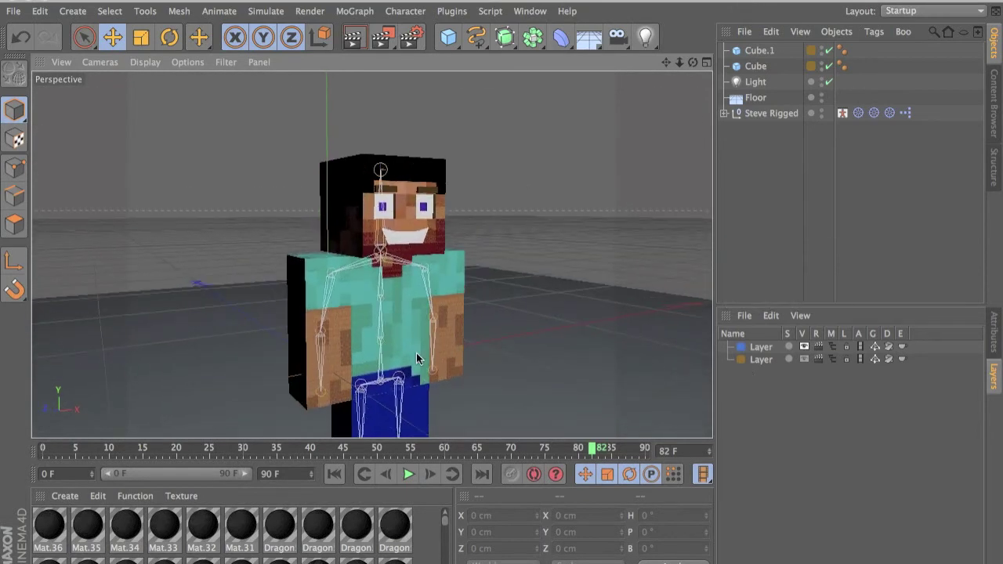
left_click_drag(481, 346, 438, 320, "alt")
middle_click_drag(467, 321, 456, 322, "alt")
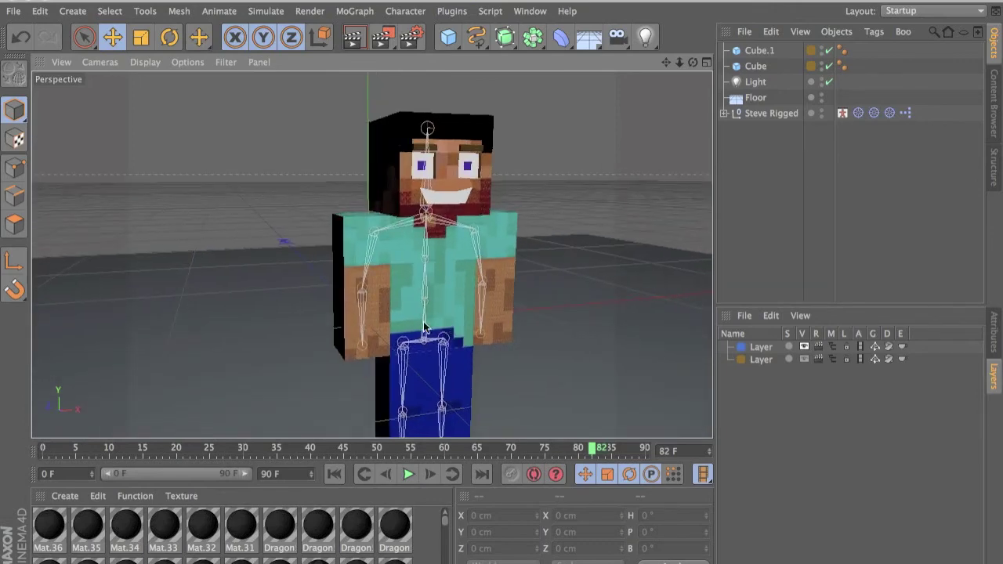
left_click_drag(424, 328, 317, 312, "alt")
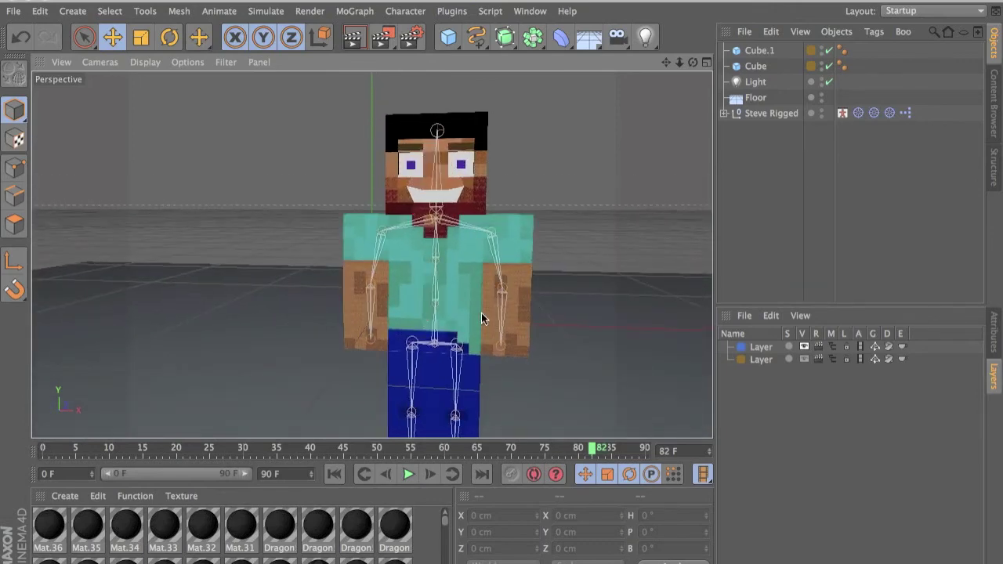
left_click_drag(481, 317, 591, 346, "alt")
left_click_drag(469, 324, 382, 257, "alt")
scroll(388, 246, "up", 5)
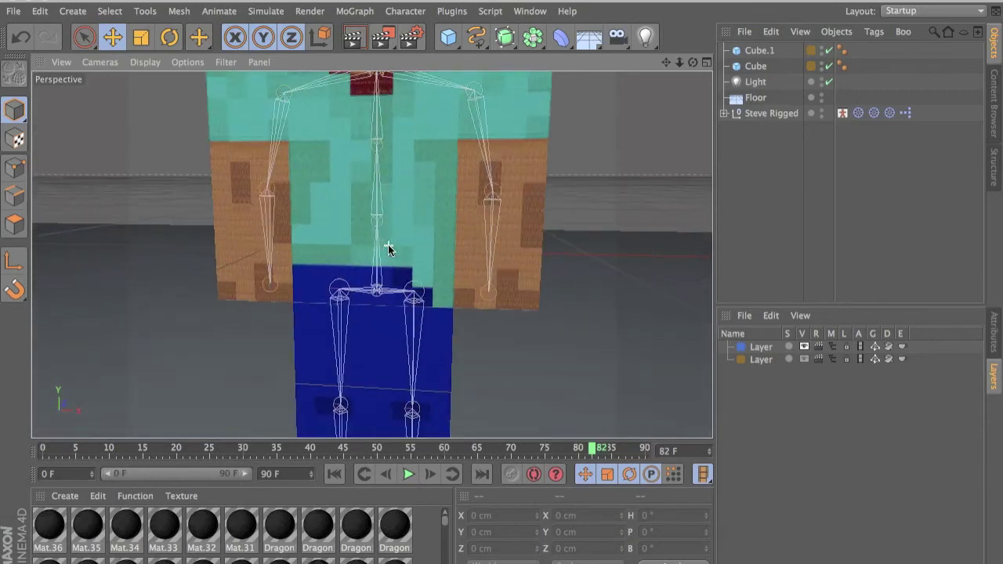
right_click_drag(374, 215, 365, 248, "alt")
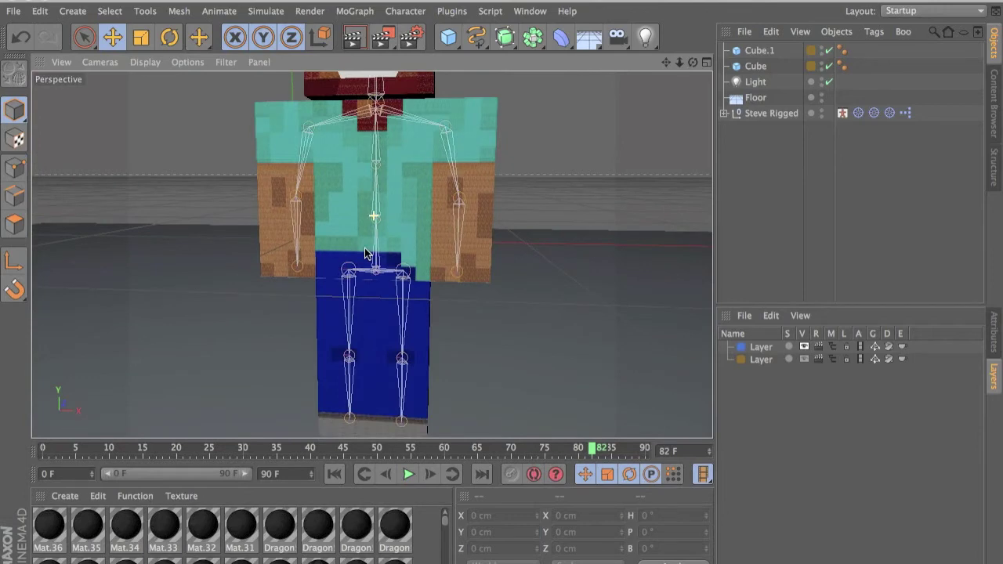
left_click_drag(365, 248, 393, 176, "alt")
middle_click_drag(395, 186, 413, 355, "alt")
right_click_drag(413, 355, 396, 314, "alt")
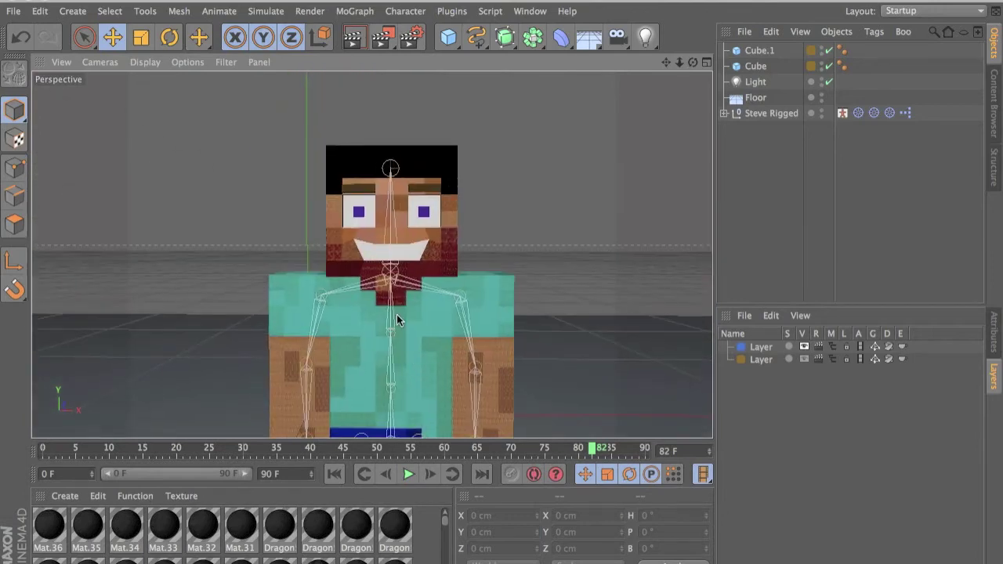
Examine Steve's face up close from several angles.
right_click_drag(381, 218, 415, 223, "alt")
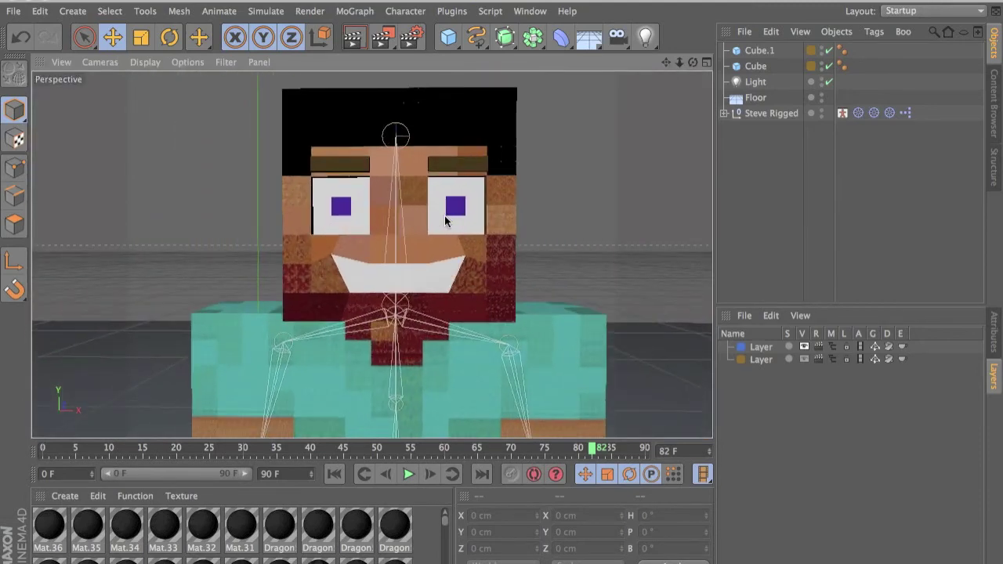
left_click_drag(416, 223, 433, 243, "alt")
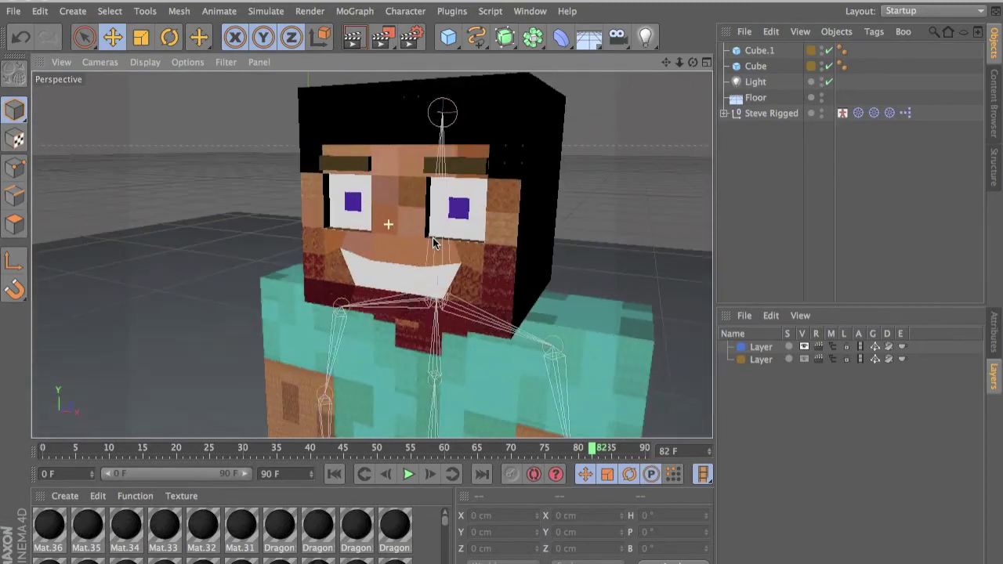
right_click_drag(399, 205, 532, 235, "alt")
left_click_drag(390, 208, 466, 216, "alt")
right_click_drag(466, 215, 417, 240, "alt")
left_click_drag(417, 240, 376, 186, "alt")
right_click_drag(396, 220, 207, 156, "alt")
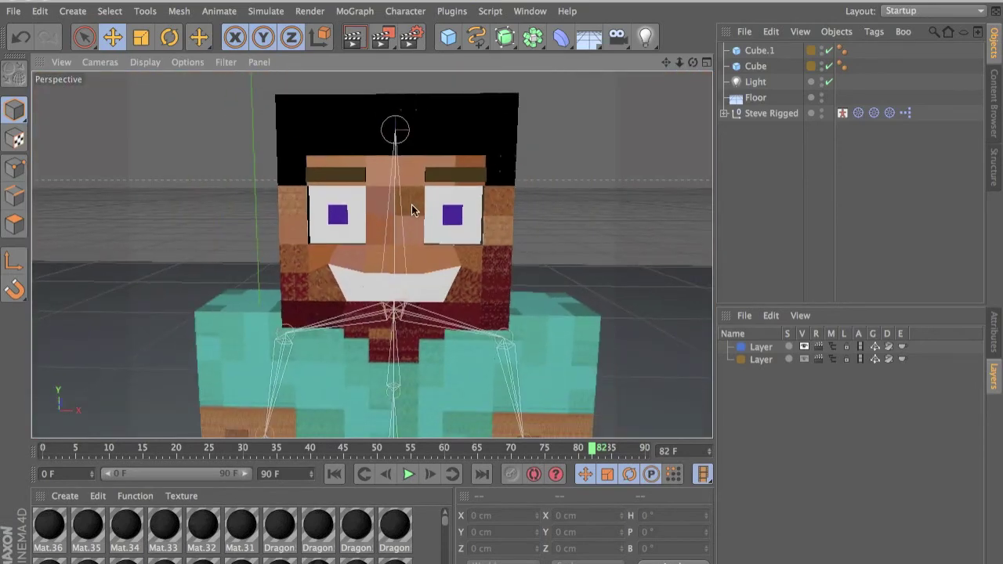
right_click_drag(397, 214, 376, 208, "alt")
Show the user data of Steve Rigged and try lowering the Expressions Y value to about -0.093.
left_click(778, 114)
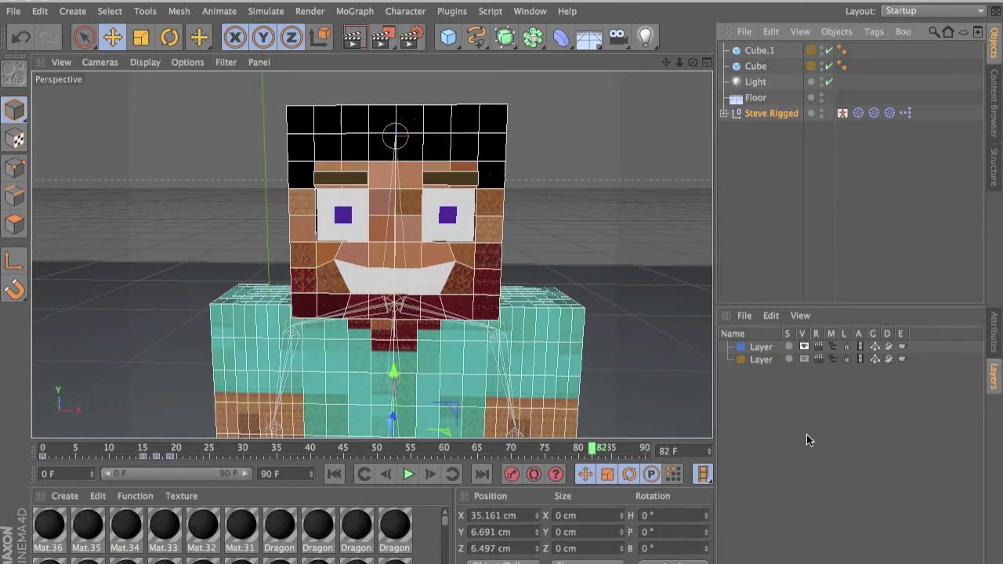
left_click(993, 325)
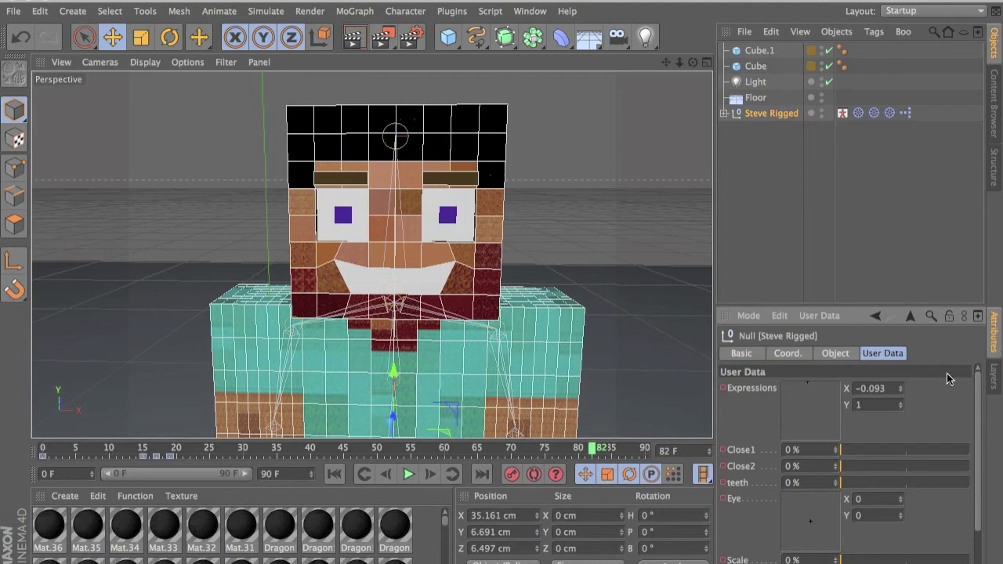
mouse_move(806, 396)
left_mouse_down()
mouse_move(822, 410)
mouse_move(772, 429)
mouse_move(829, 398)
mouse_move(807, 412)
left_mouse_up()
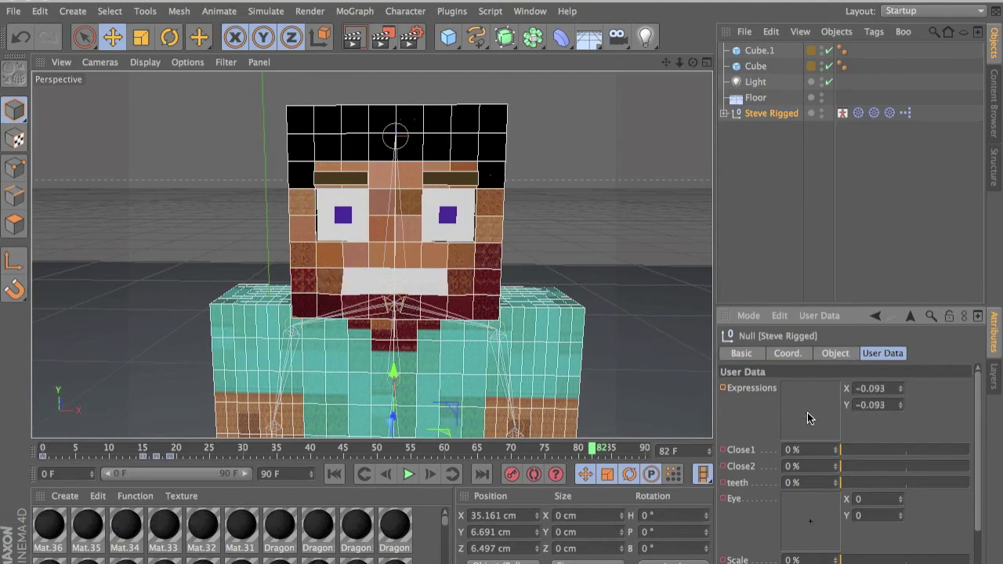
Scrub back and forth through the timeline to review Steve's facial animation, ending at frame 34.
left_click(581, 456)
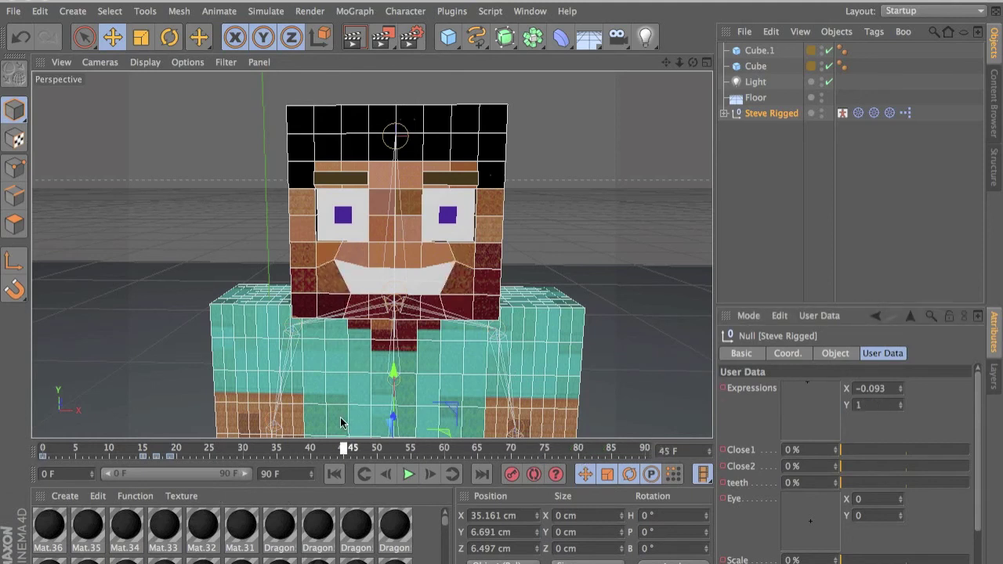
left_click_drag(340, 423, 85, 469)
left_click_drag(316, 452, 270, 468)
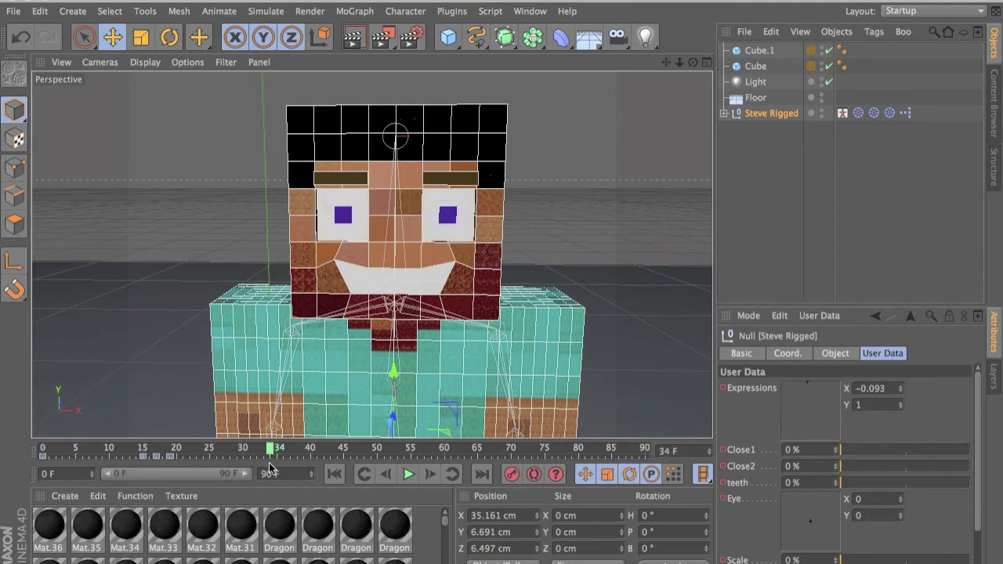